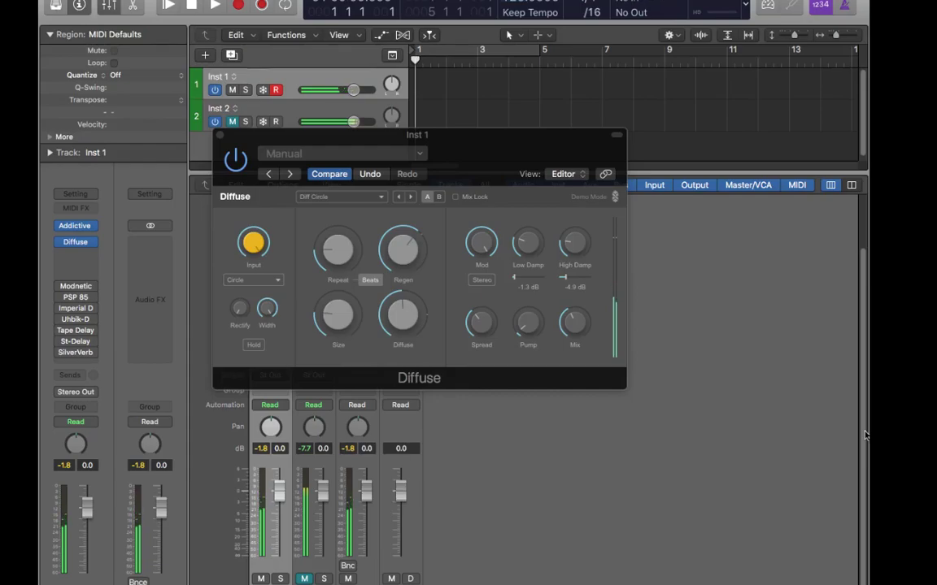
# Audition the Diffuse presets one after another from Diff Cloud to Diff Distant Wide 2
pyautogui.click(412, 201)
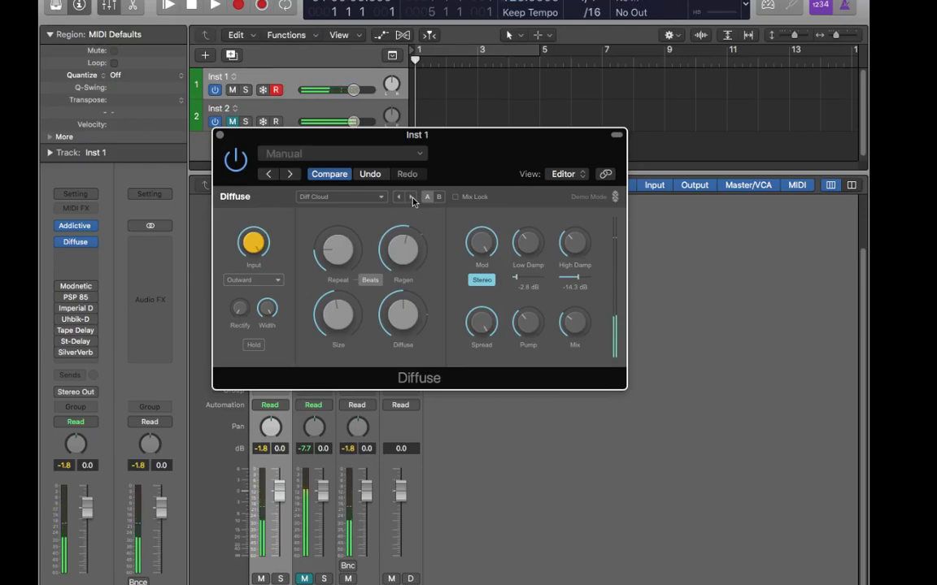
pyautogui.click(412, 200)
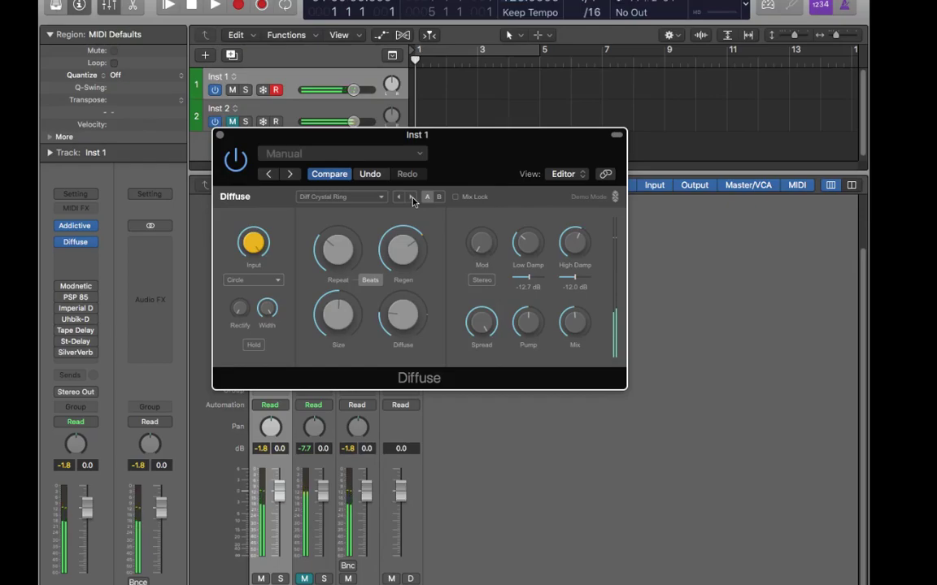
pyautogui.click(413, 199)
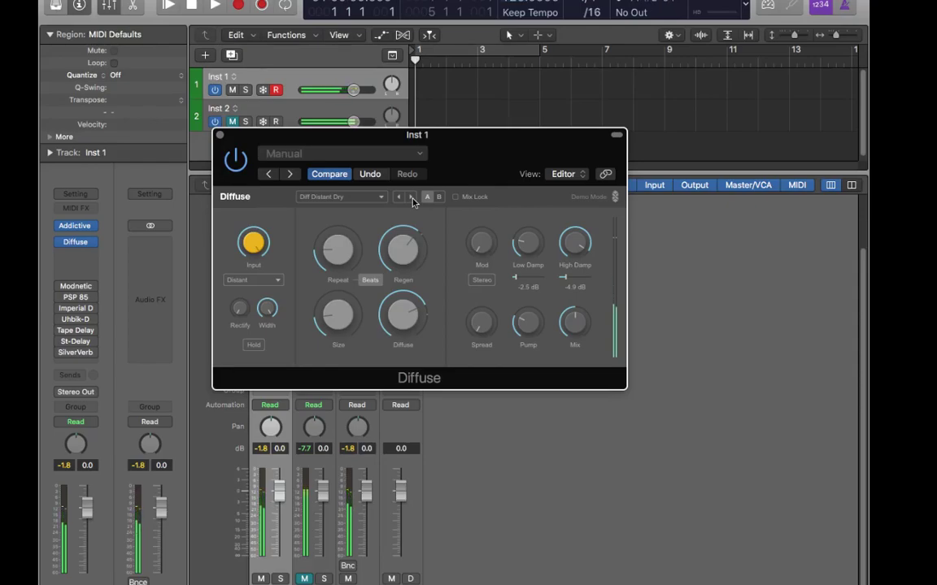
pyautogui.click(412, 197)
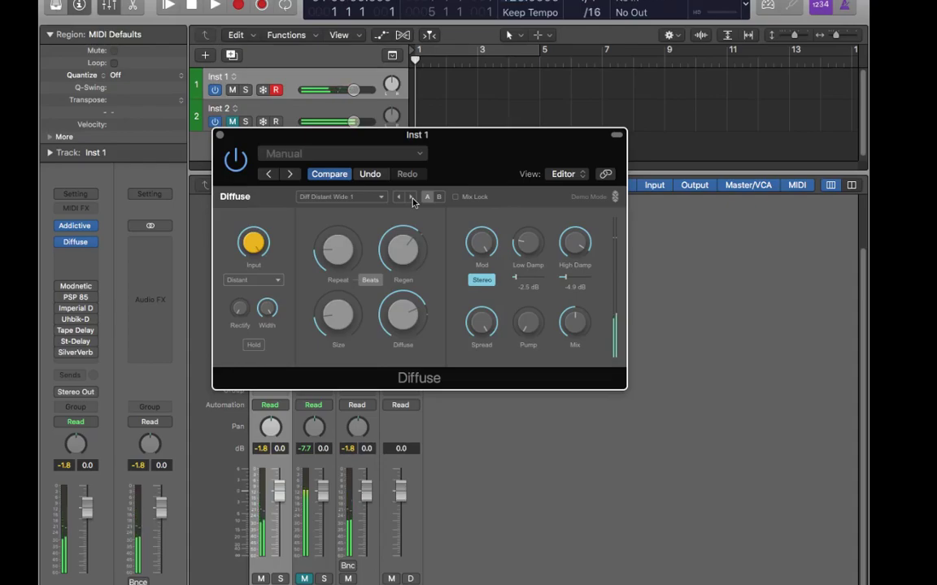
pyautogui.click(412, 198)
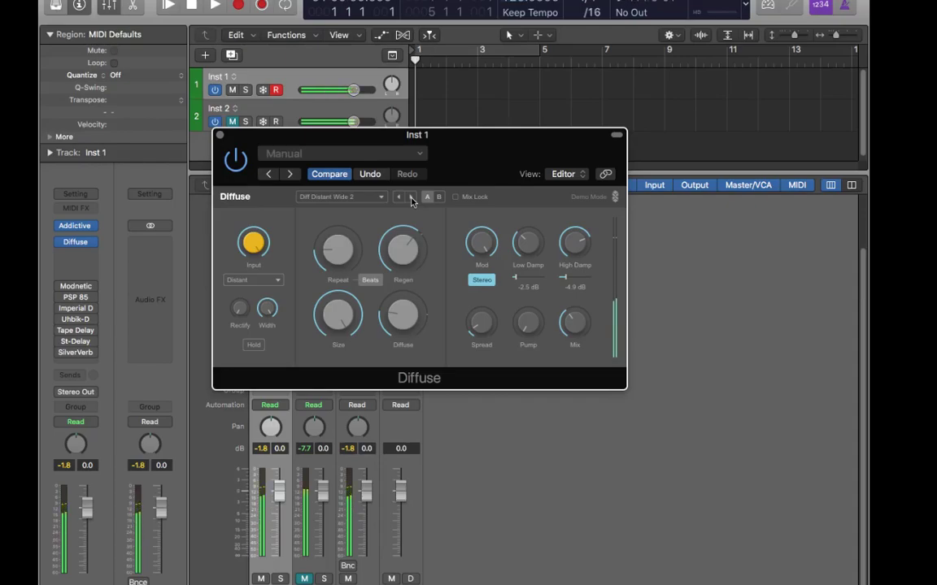
# Audition the Diffuse presets in order from Diff Endless Plateau through Diff Gallop Wide and Diff Half Echo Smear to Diff Ice
pyautogui.click(411, 197)
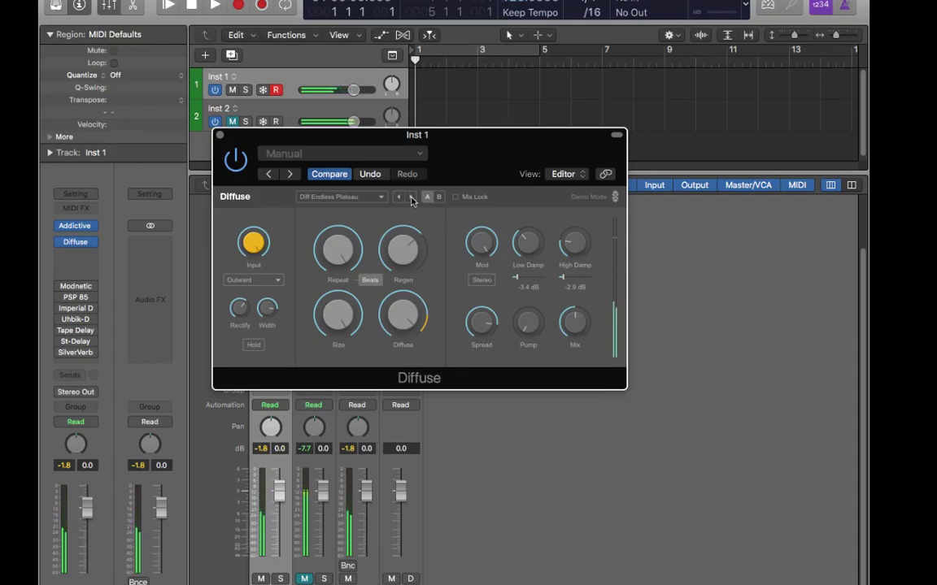
pyautogui.click(412, 197)
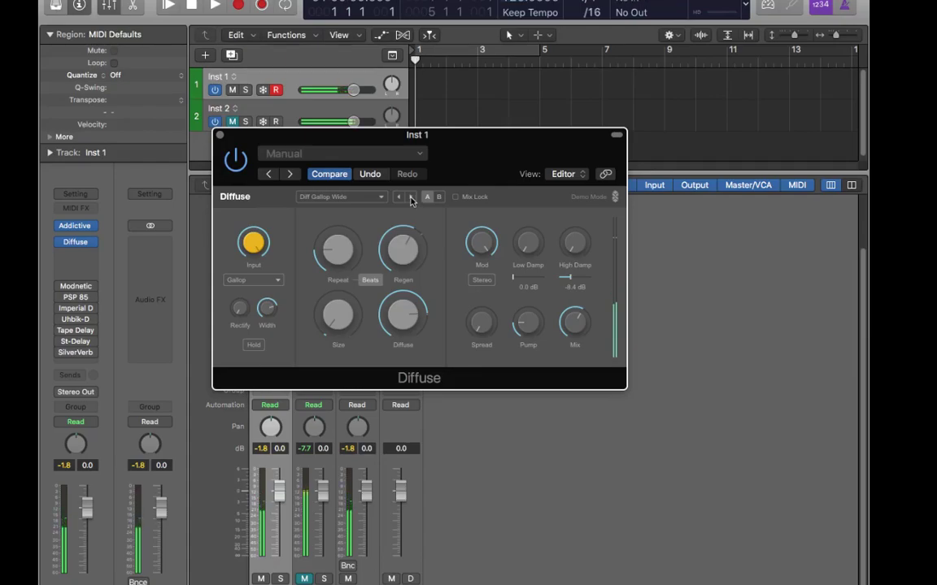
pyautogui.click(411, 200)
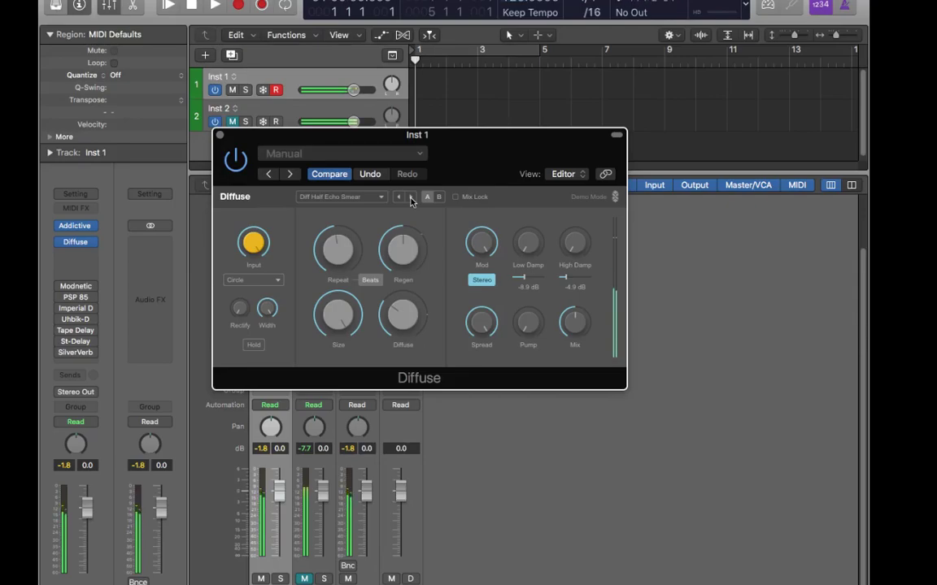
pyautogui.click(410, 199)
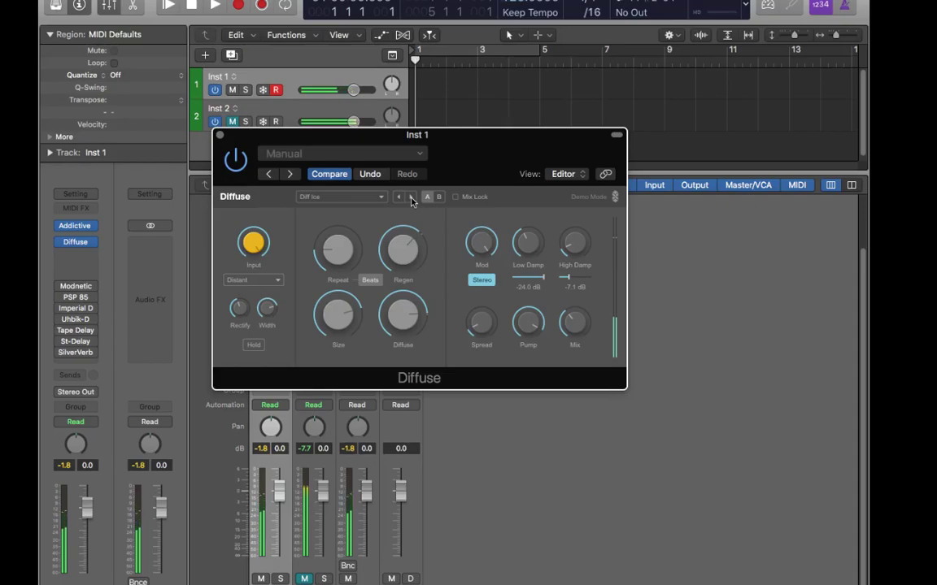
# Audition the Diffuse presets that follow Diff Ice, including the Diff Outward series, ending on Diff Outward 4
pyautogui.click(411, 199)
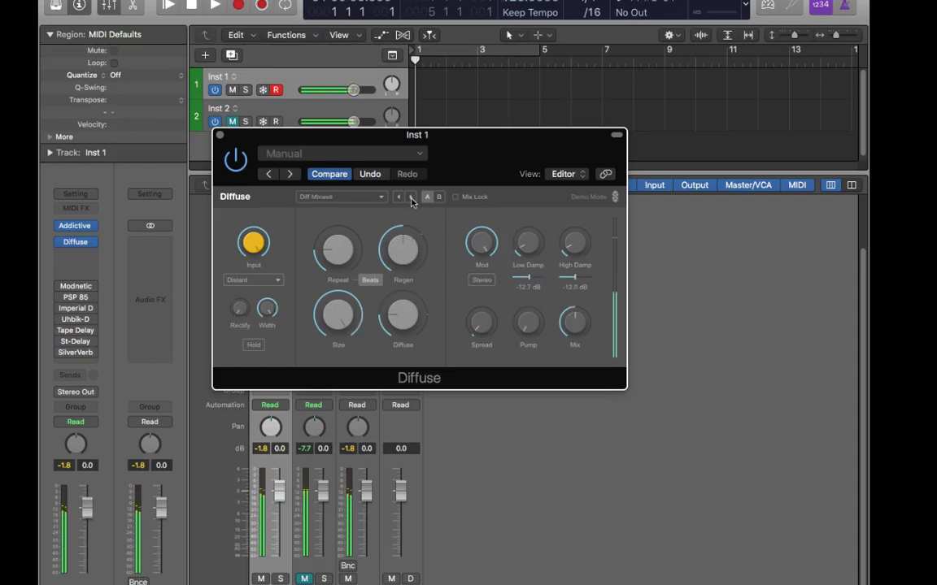
pyautogui.click(410, 199)
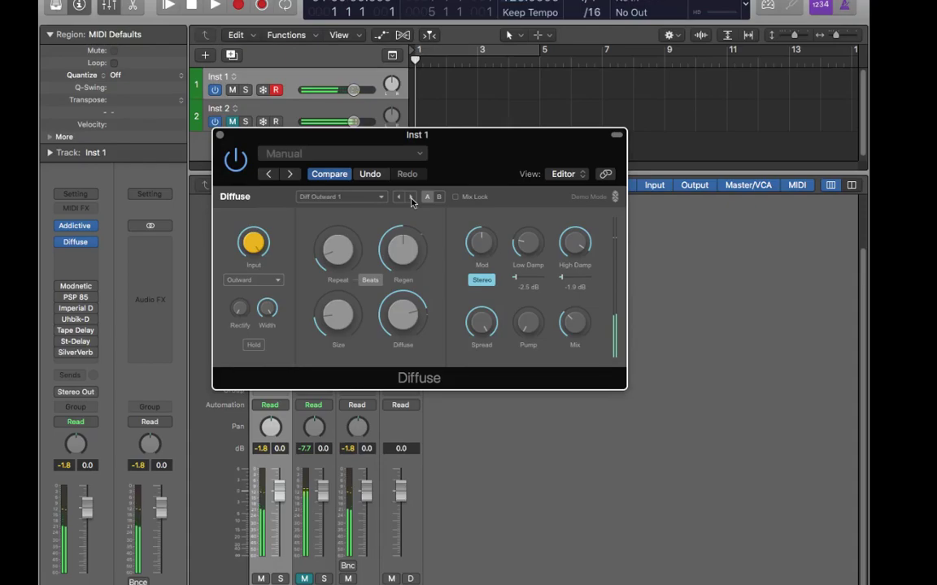
pyautogui.click(411, 200)
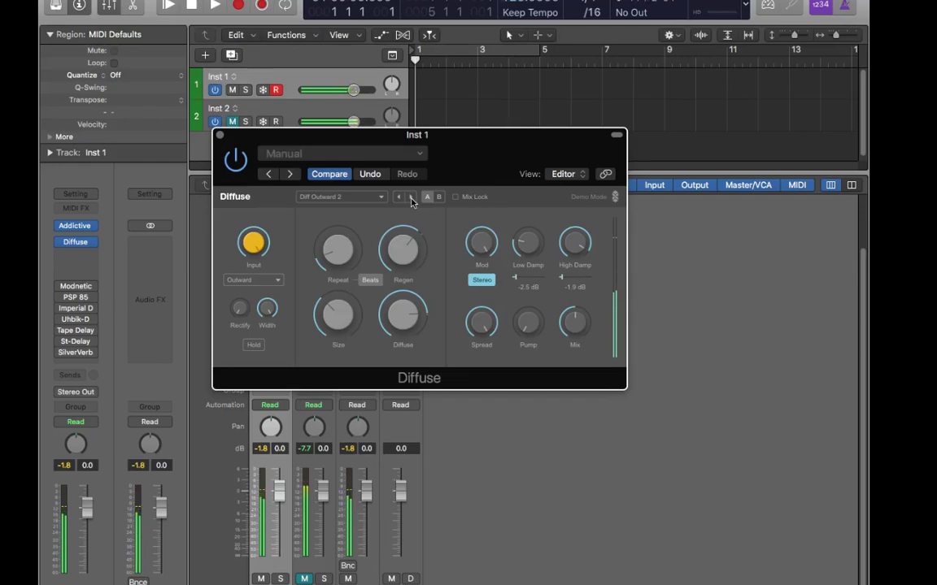
pyautogui.click(411, 199)
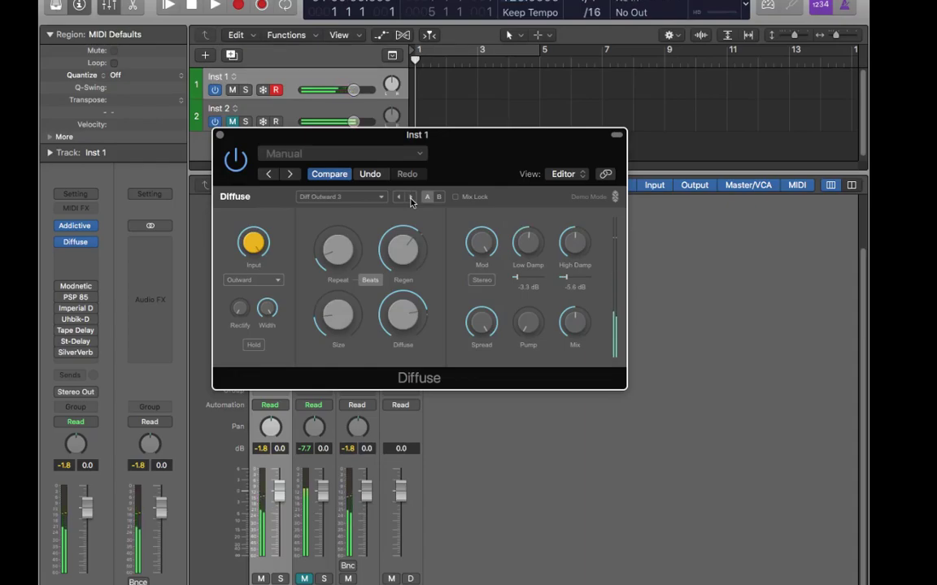
pyautogui.click(410, 200)
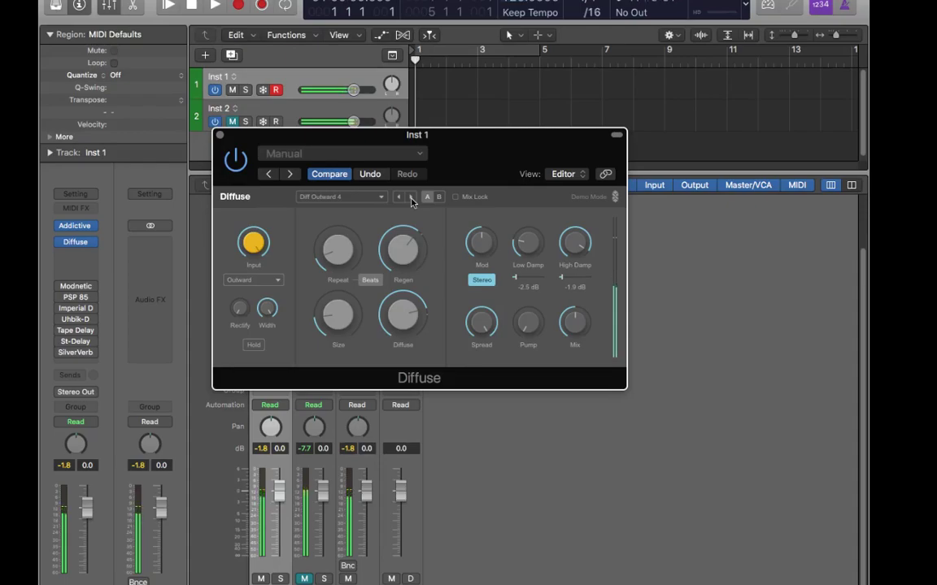
# Audition the remaining Diff presets in order from Diff PingPong Smear to Diff Wonky
pyautogui.click(412, 199)
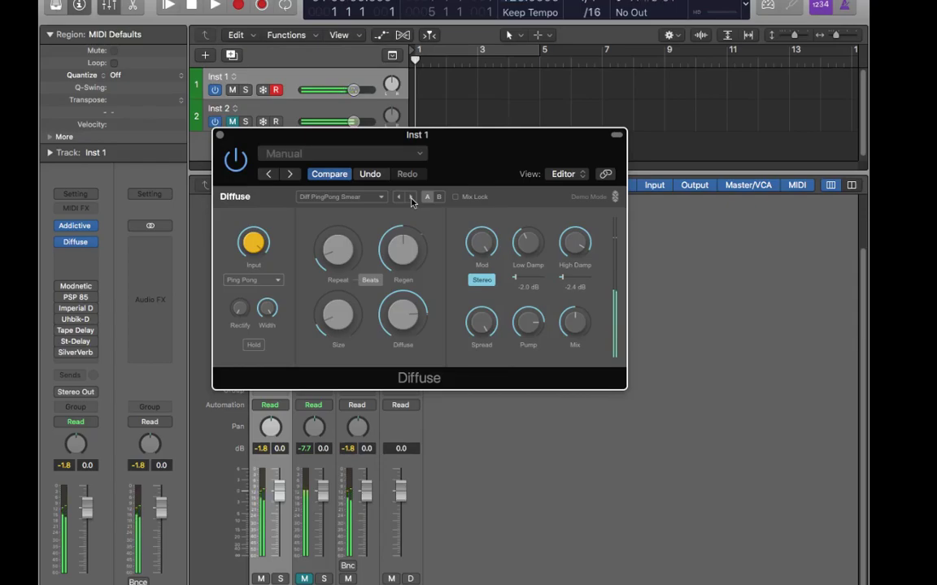
pyautogui.click(412, 197)
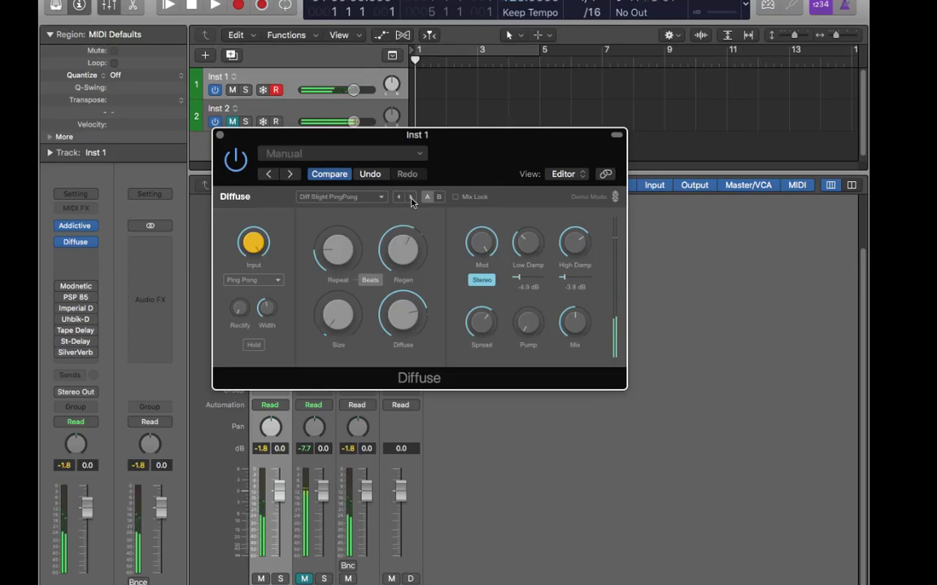
pyautogui.click(412, 197)
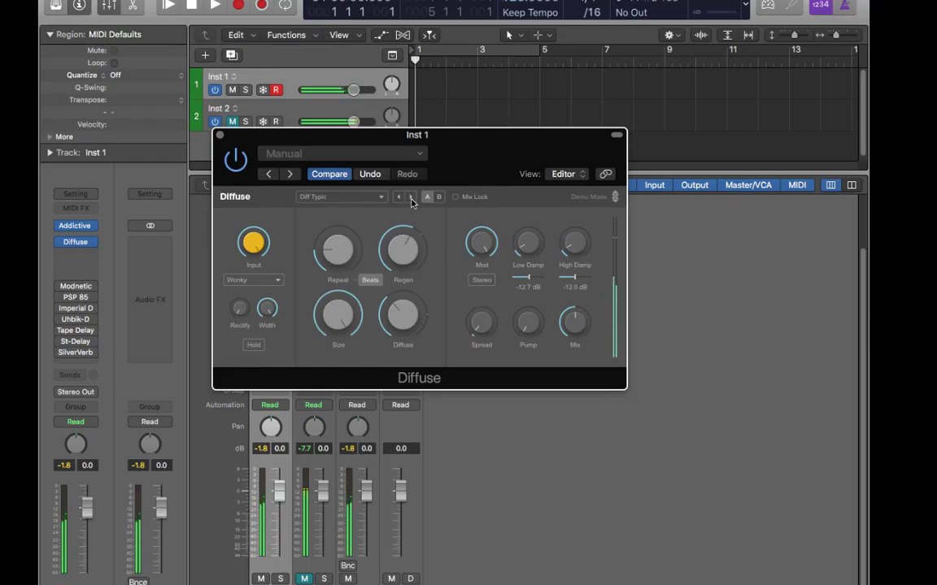
pyautogui.click(411, 198)
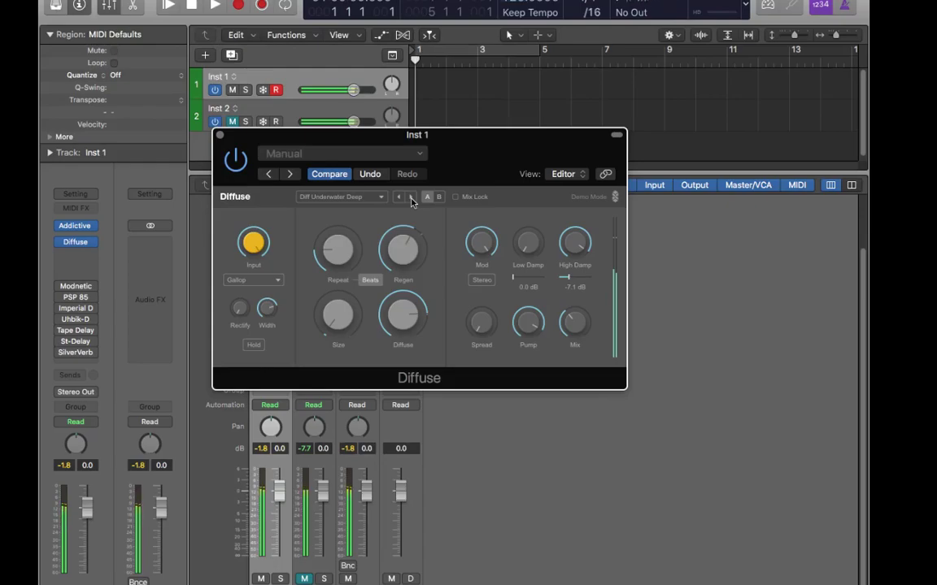
pyautogui.click(412, 198)
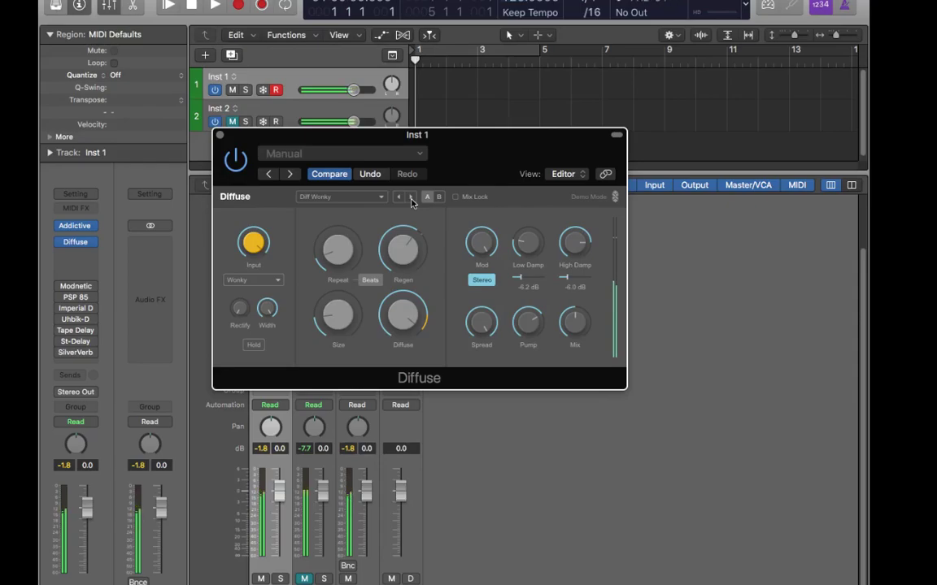
# Audition the first Echo presets in order from Echo Beautiful to Echo Mystery Repeat
pyautogui.click(411, 199)
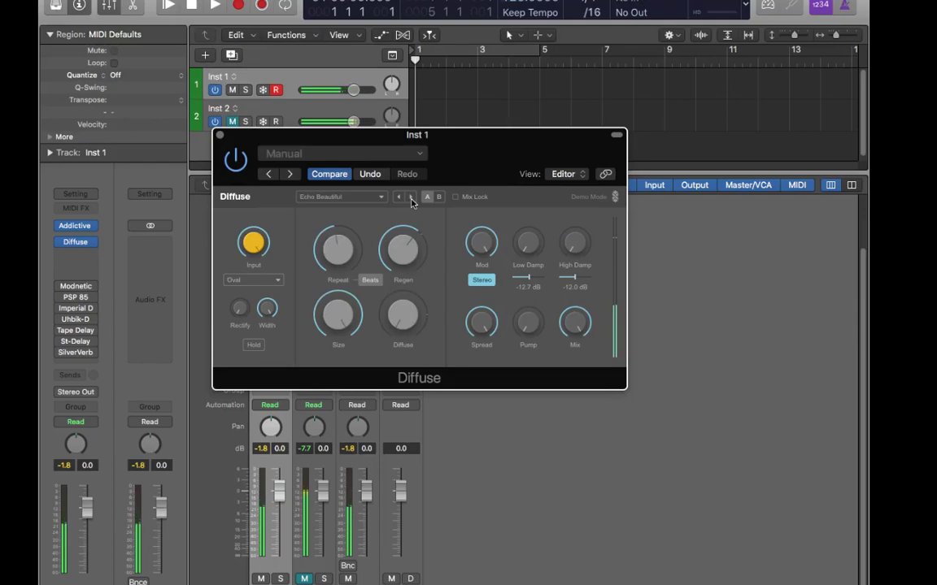
pyautogui.click(411, 198)
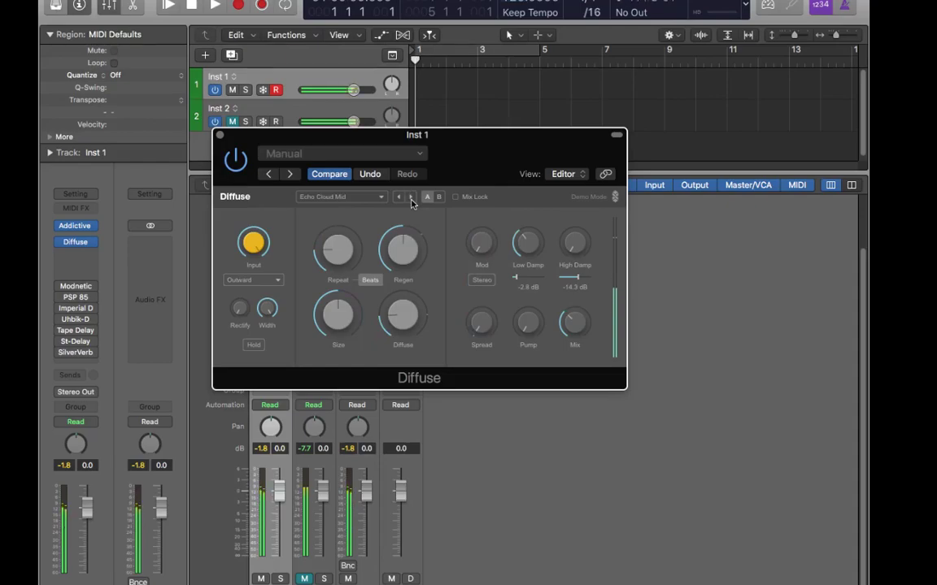
pyautogui.click(411, 200)
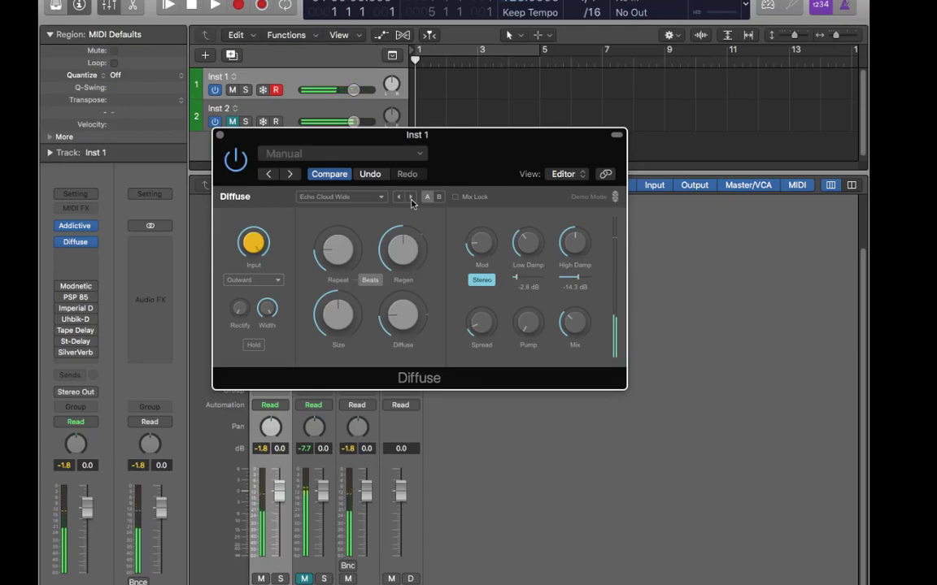
pyautogui.click(412, 199)
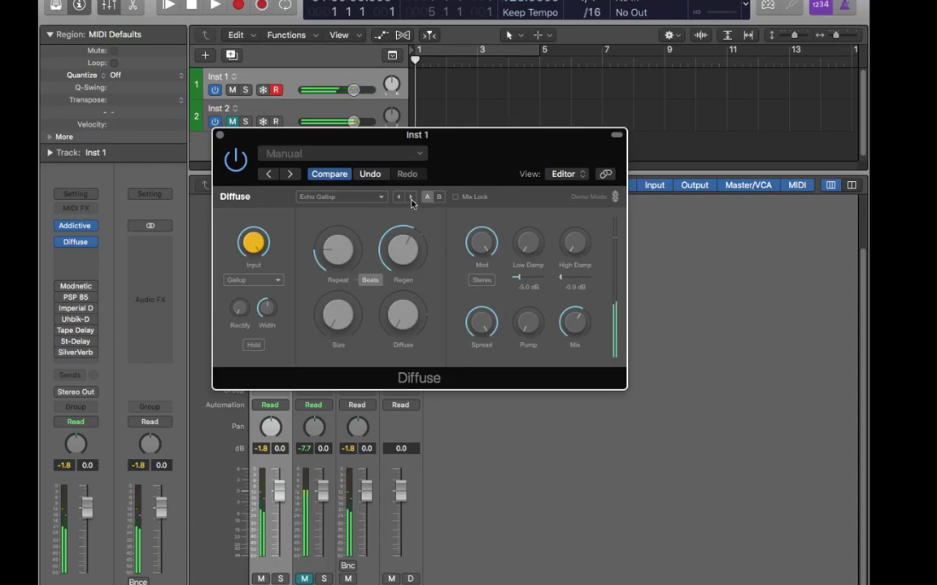
pyautogui.click(411, 198)
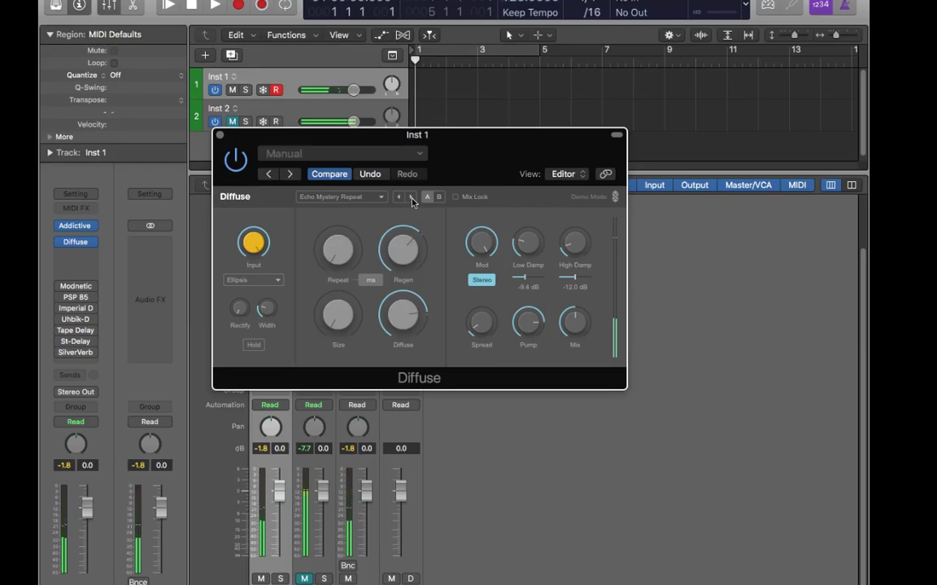
# Audition the Echo presets that follow Echo Mystery Repeat, ending on Echo Phase Delay
pyautogui.click(412, 198)
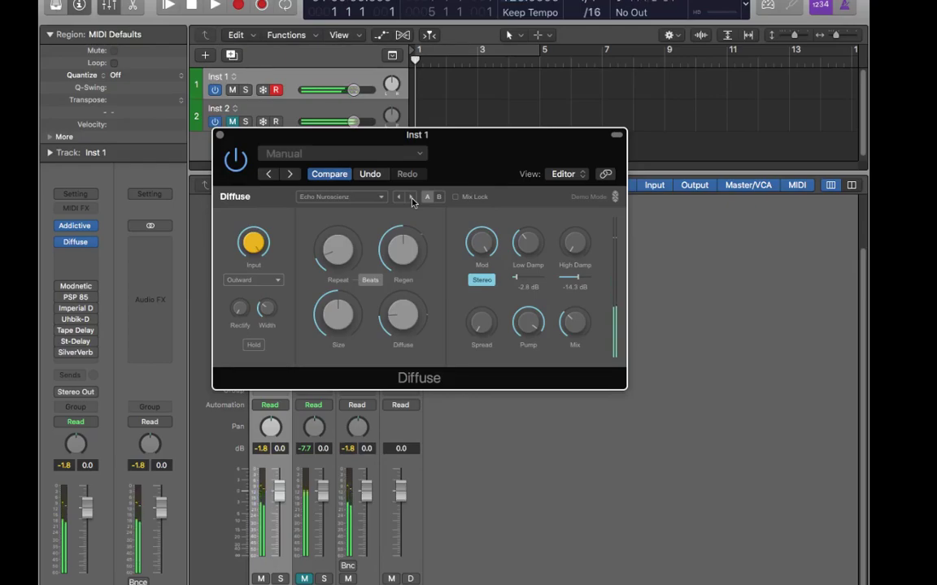
pyautogui.click(411, 198)
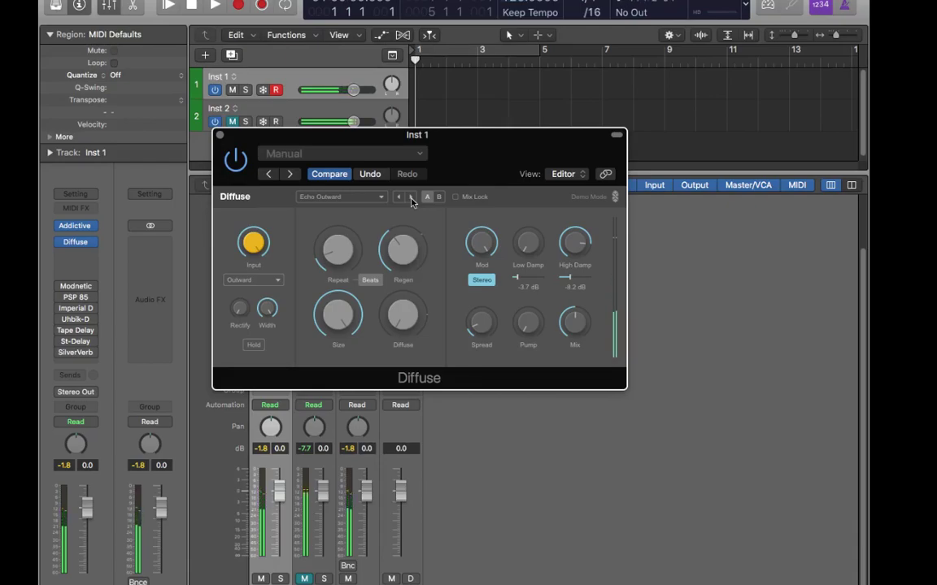
pyautogui.click(411, 198)
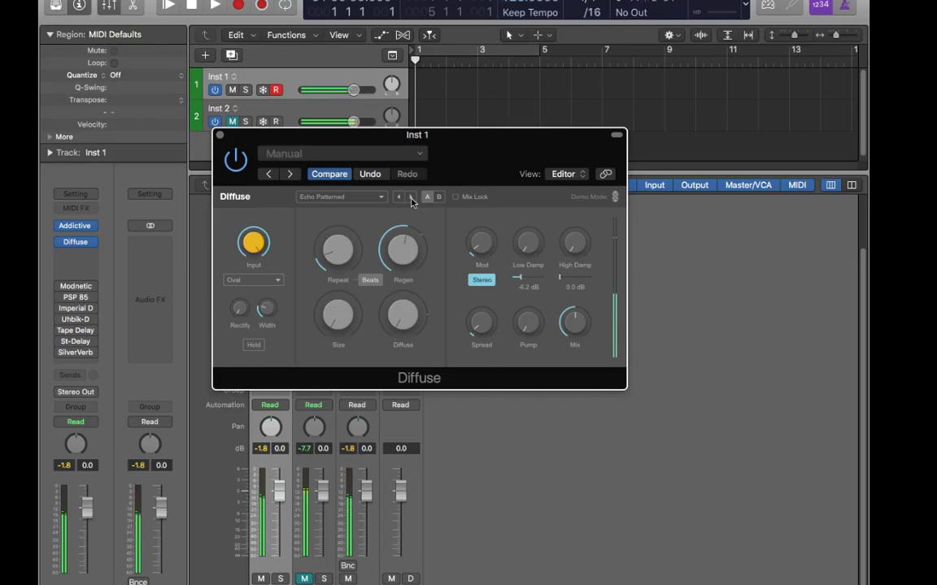
pyautogui.click(411, 198)
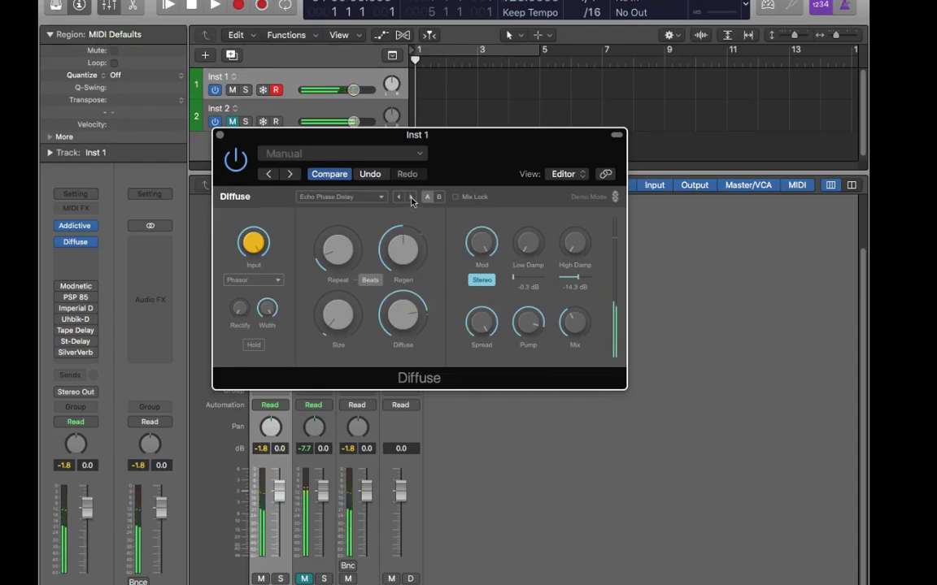
# Audition the Echo PingPong Dry, Echo PingPong Wide 1 and Echo PingPong Wide 2 presets in turn
pyautogui.click(411, 198)
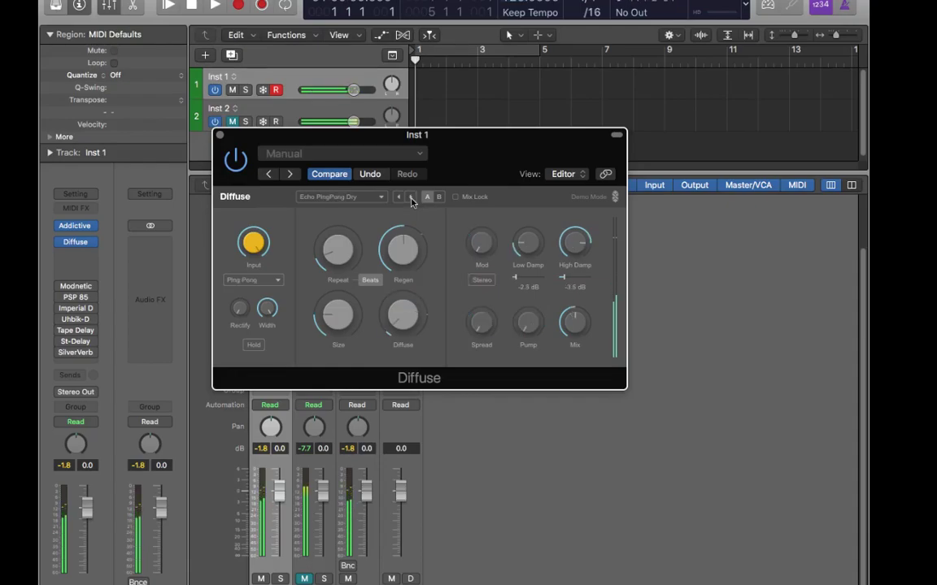
pyautogui.click(411, 197)
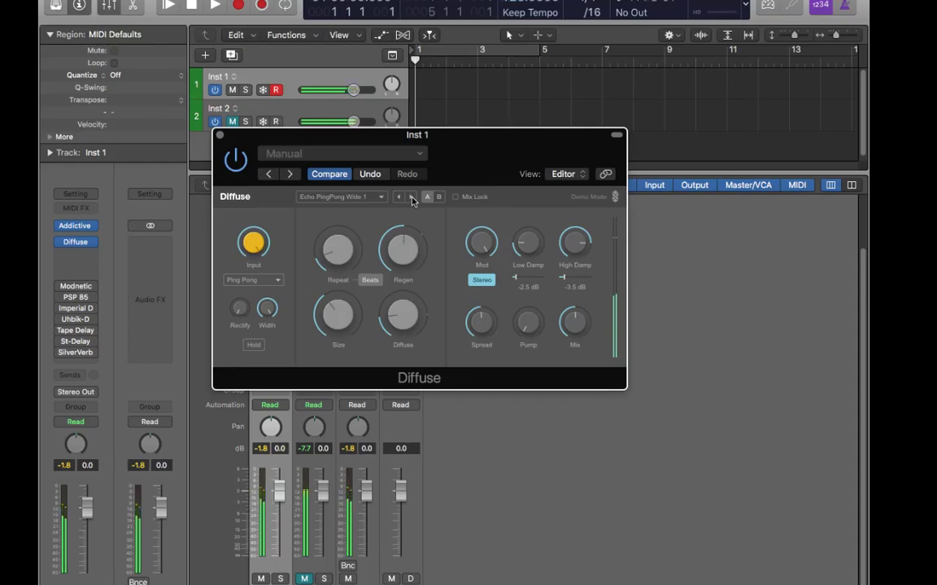
pyautogui.click(412, 198)
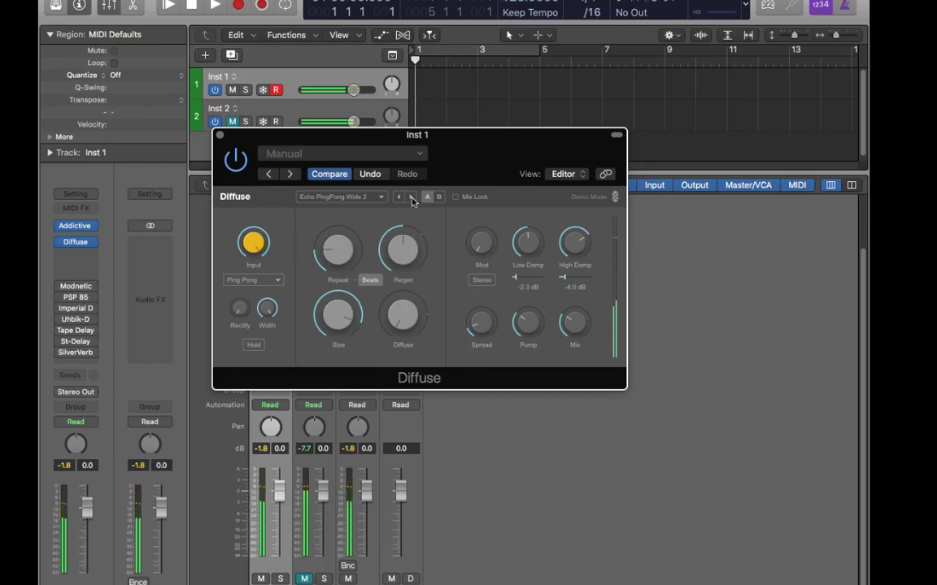
# Audition the Echo Round 1, 2 and 3 presets, ending on Echo Stranger Delays
pyautogui.click(411, 198)
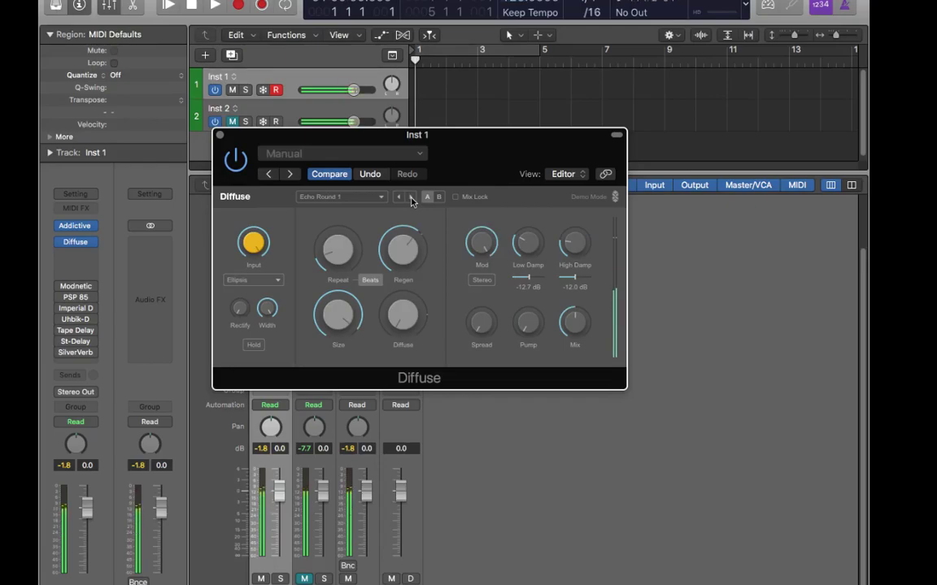
pyautogui.click(411, 198)
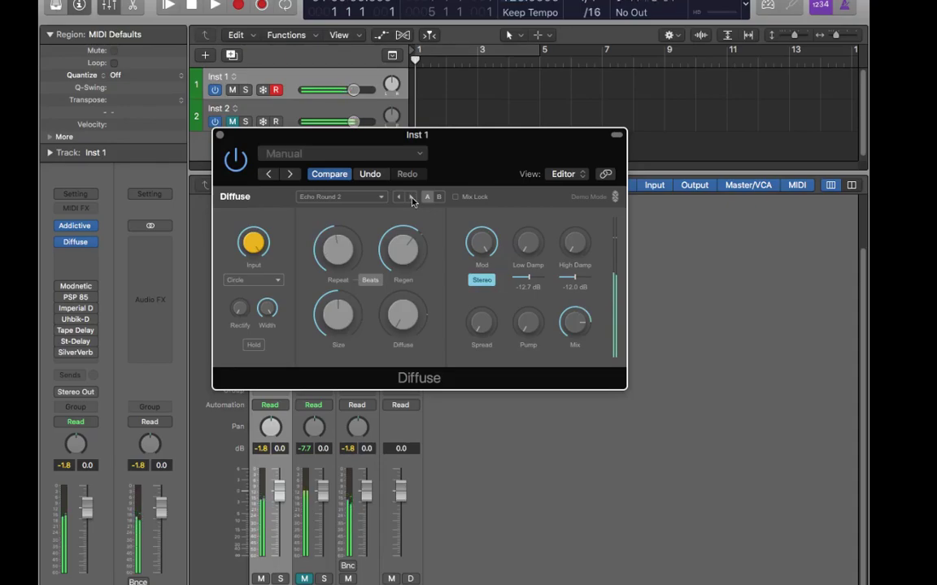
pyautogui.click(411, 197)
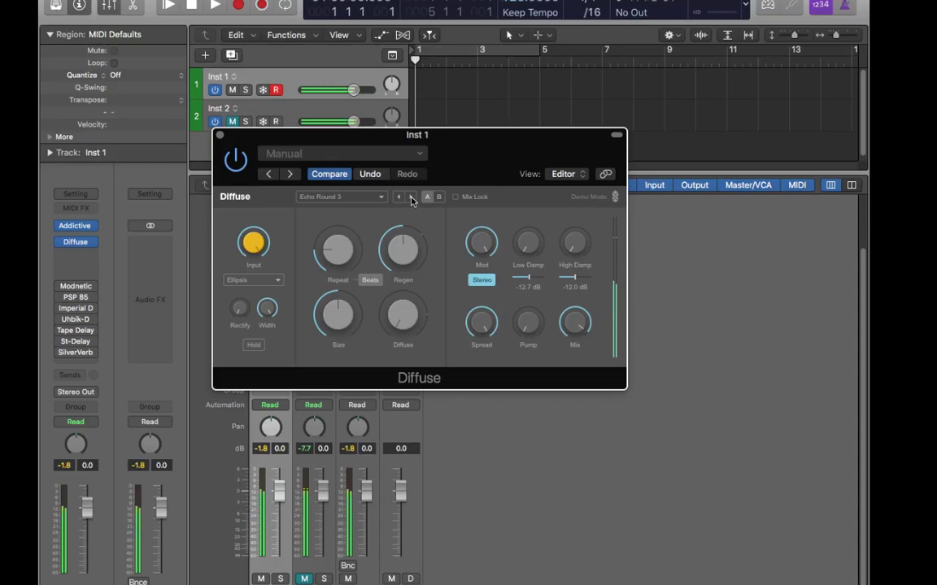
pyautogui.click(411, 199)
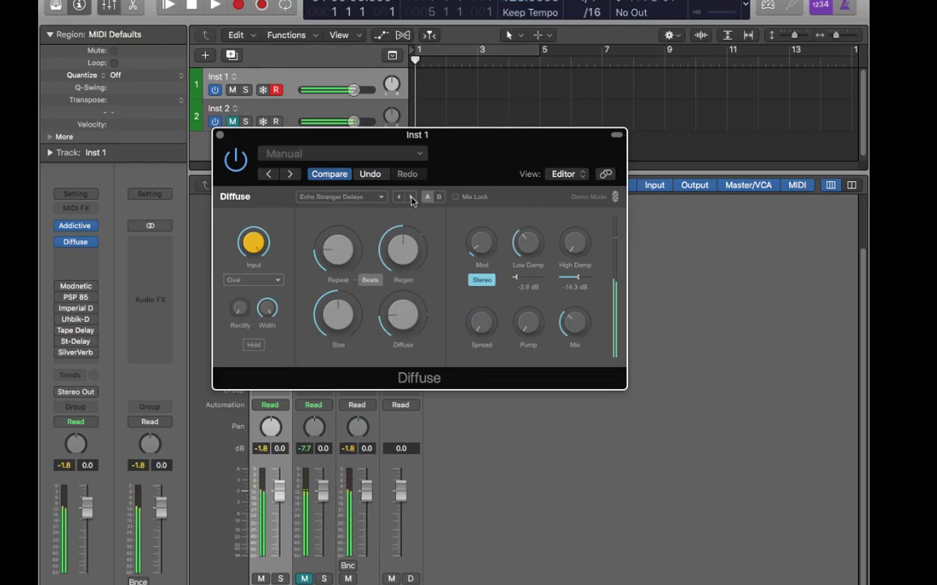
# Audition the Echo Typic, Echo VHS Tape, FX Boomerang and FX Cheap Phaser Mono presets in turn
pyautogui.click(412, 199)
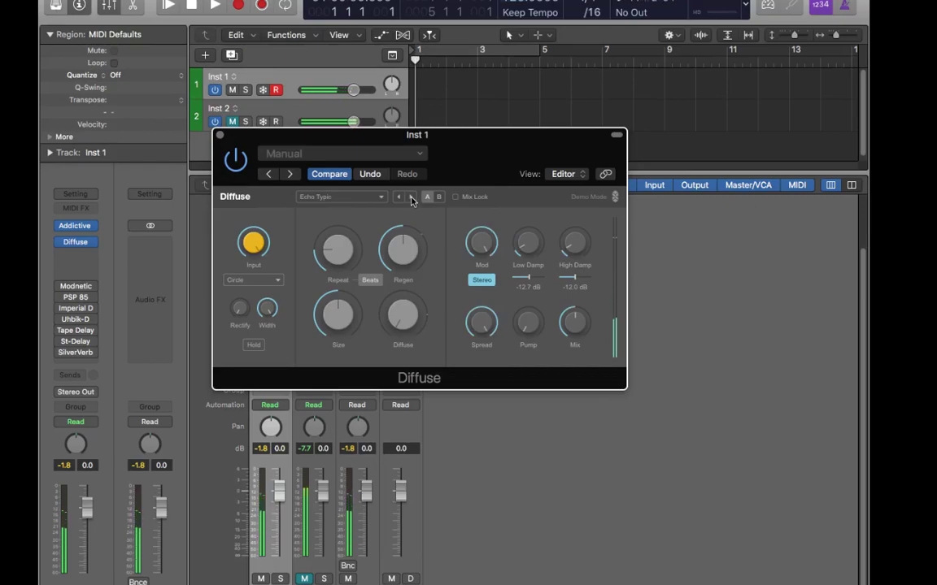
pyautogui.click(412, 199)
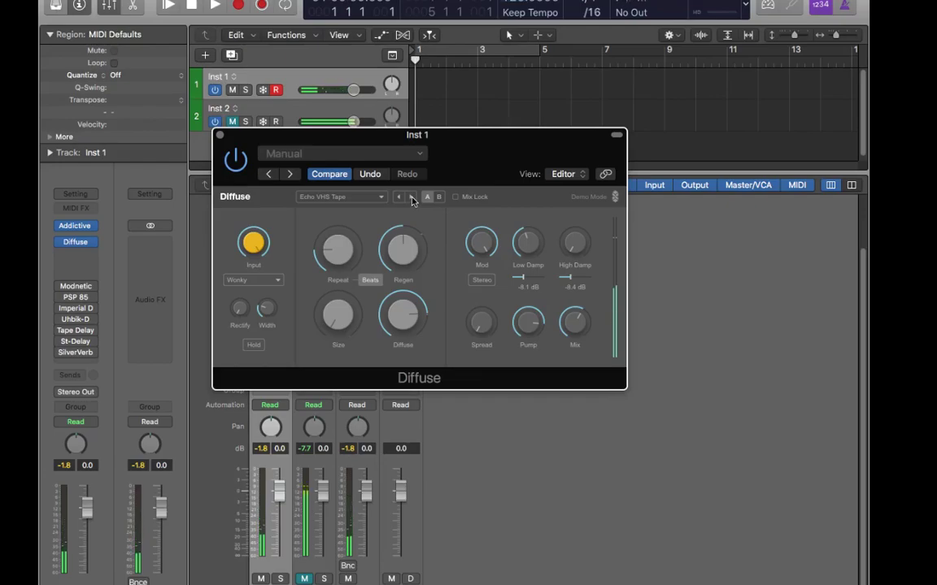
pyautogui.click(411, 198)
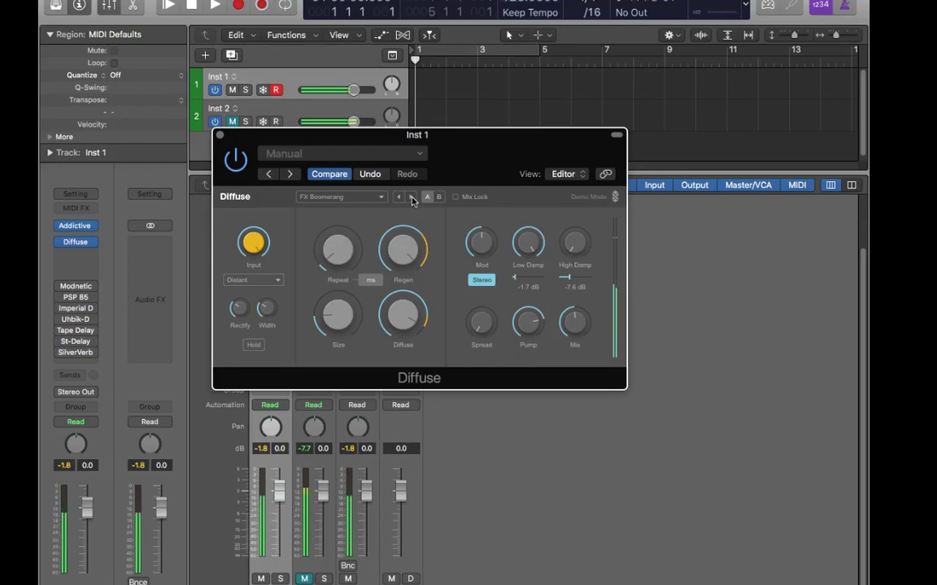
pyautogui.click(412, 198)
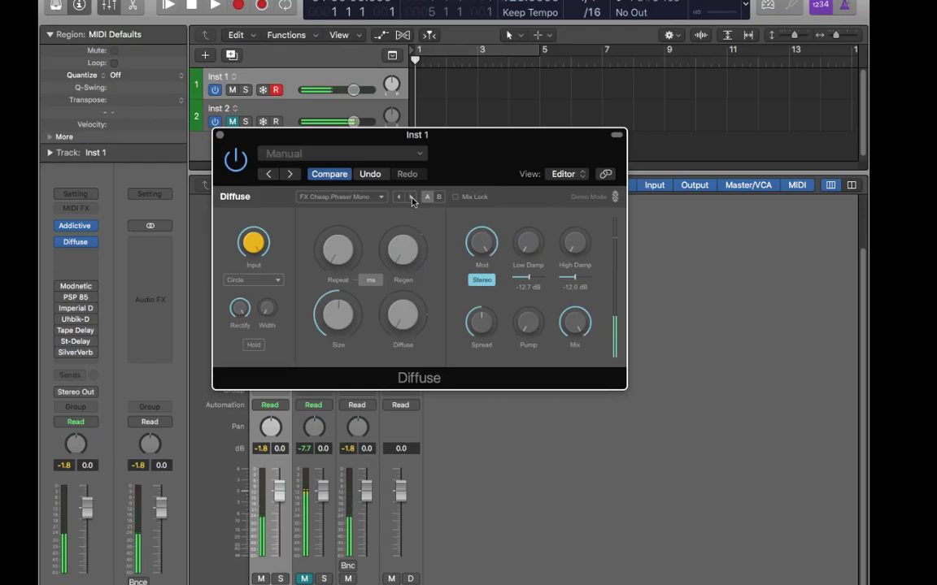
# Audition the FX presets in order from FX Dancing Phaser through FX Held and FX Like Chorus 1 to FX Nuroscienz
pyautogui.click(412, 197)
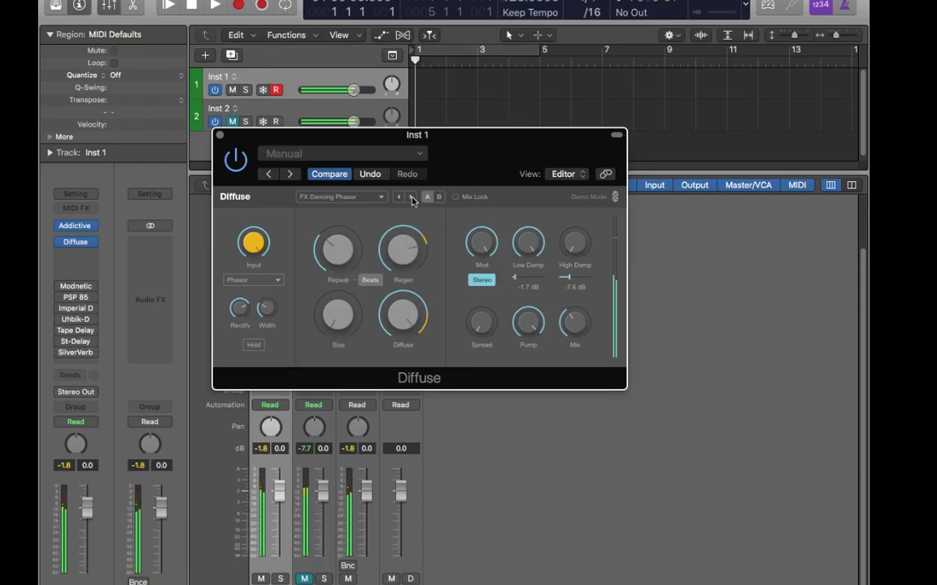
pyautogui.click(412, 197)
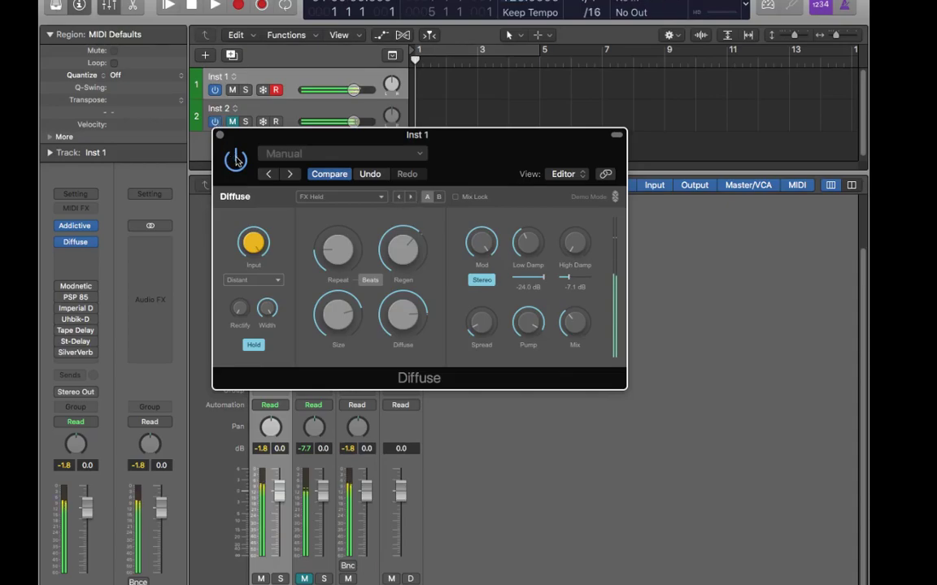
pyautogui.click(411, 198)
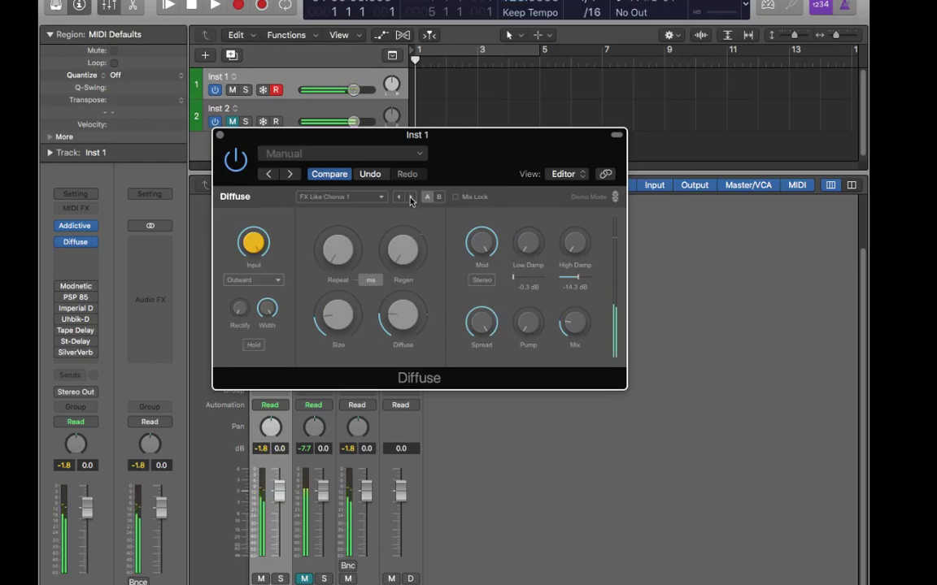
pyautogui.click(412, 198)
pyautogui.click(411, 198)
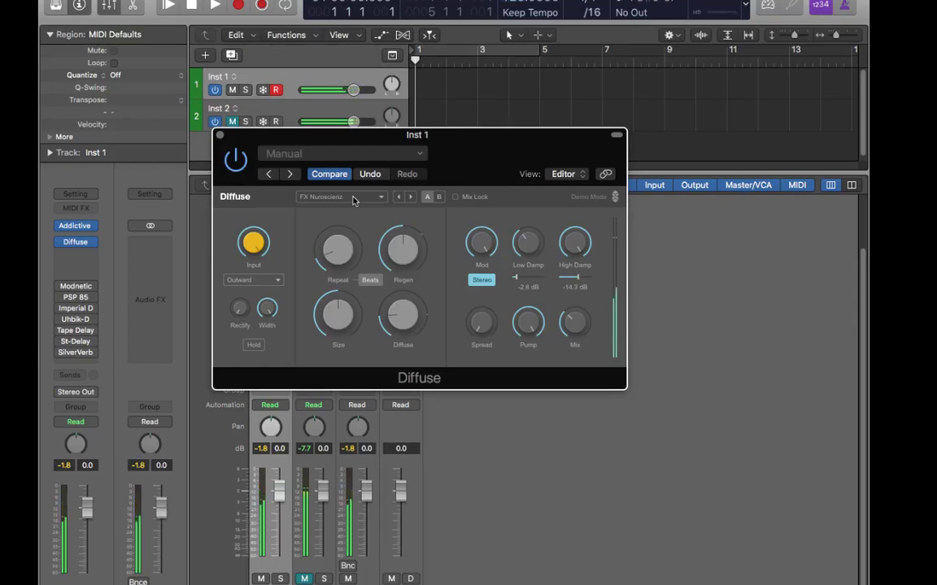
# Audition the remaining FX presets in order from FX Phased Lines through FX Slapback 1 and 2 to FX Ultra Lo-fi
pyautogui.click(410, 196)
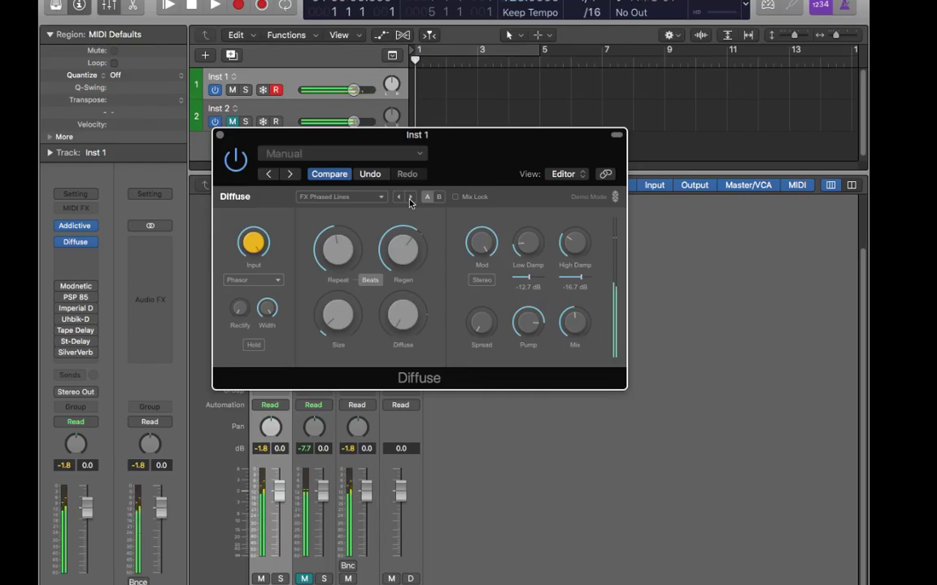
pyautogui.click(409, 199)
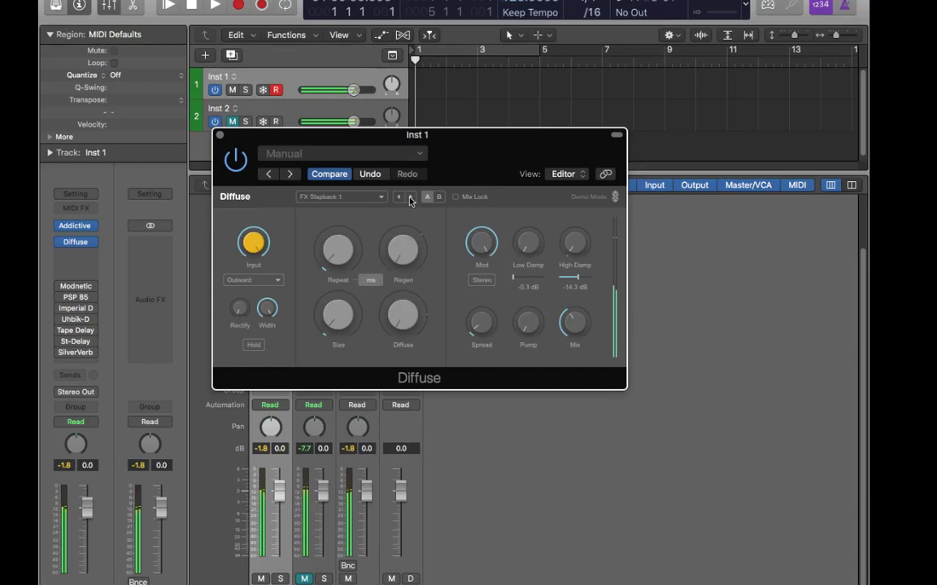
pyautogui.click(410, 198)
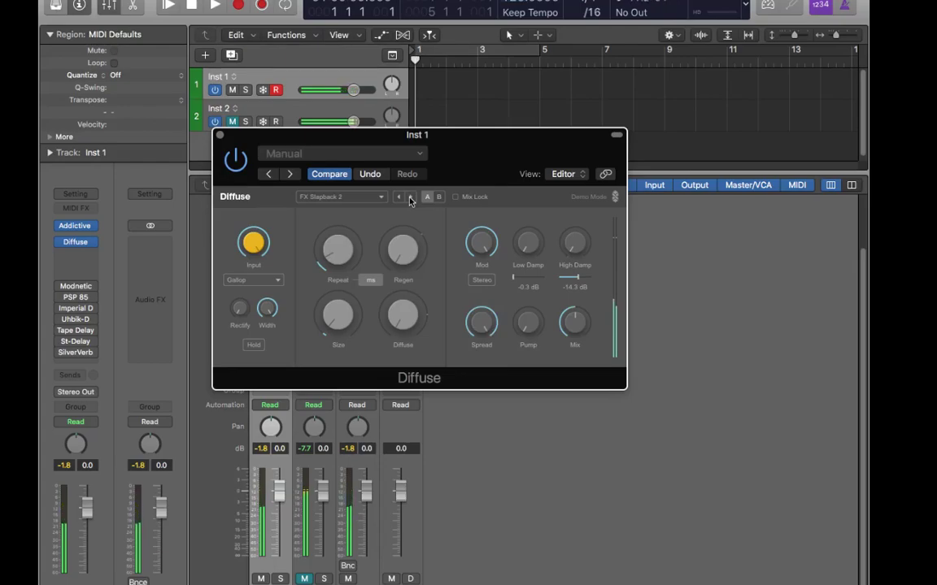
pyautogui.click(409, 199)
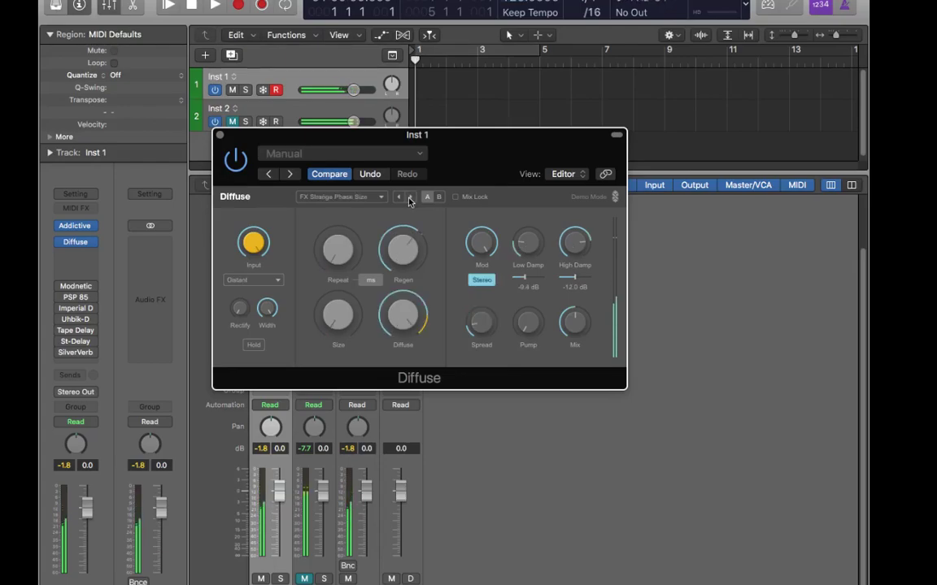
pyautogui.click(410, 199)
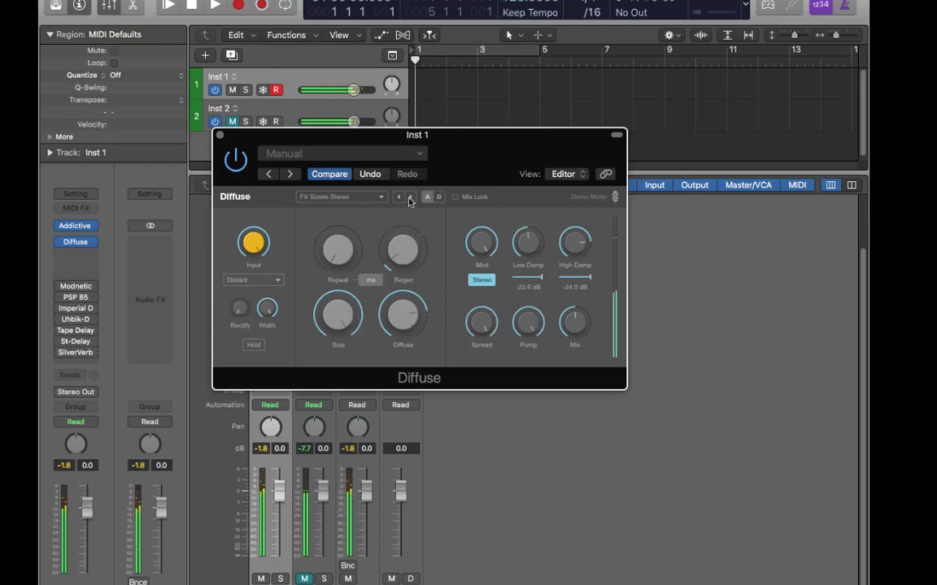
pyautogui.click(410, 199)
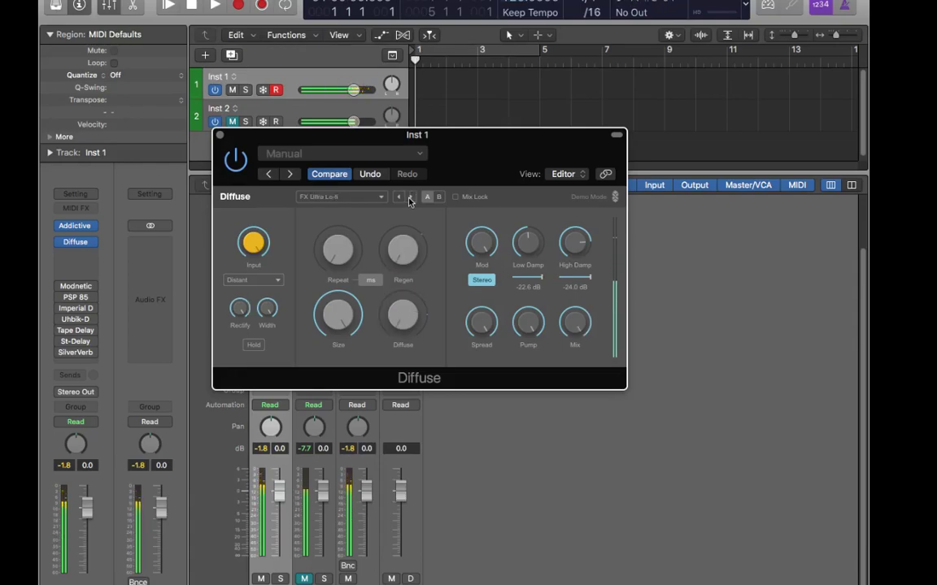
# Audition the first four Hall presets in order, ending with Hall Artificial, Hall Black Hole and Hall Blue Hole
pyautogui.click(409, 199)
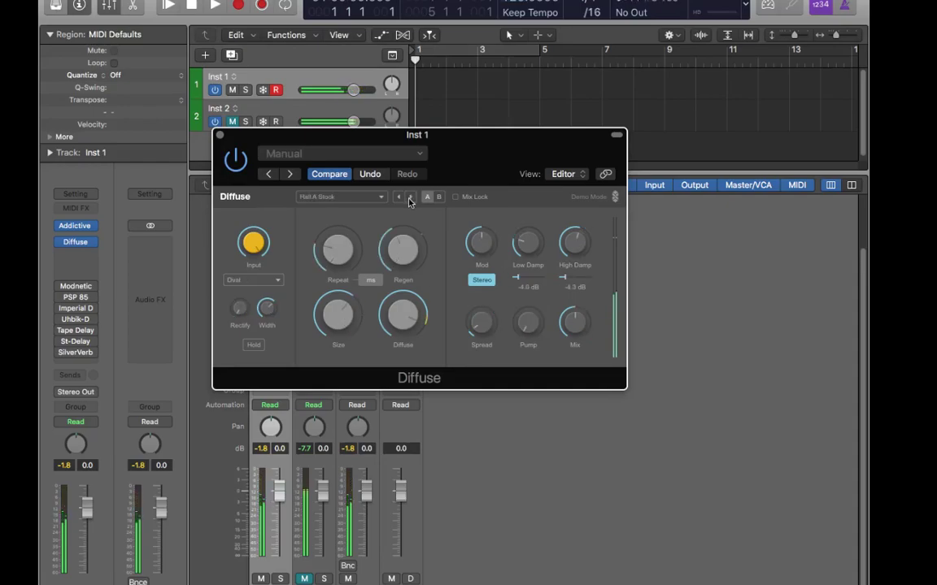
pyautogui.click(410, 199)
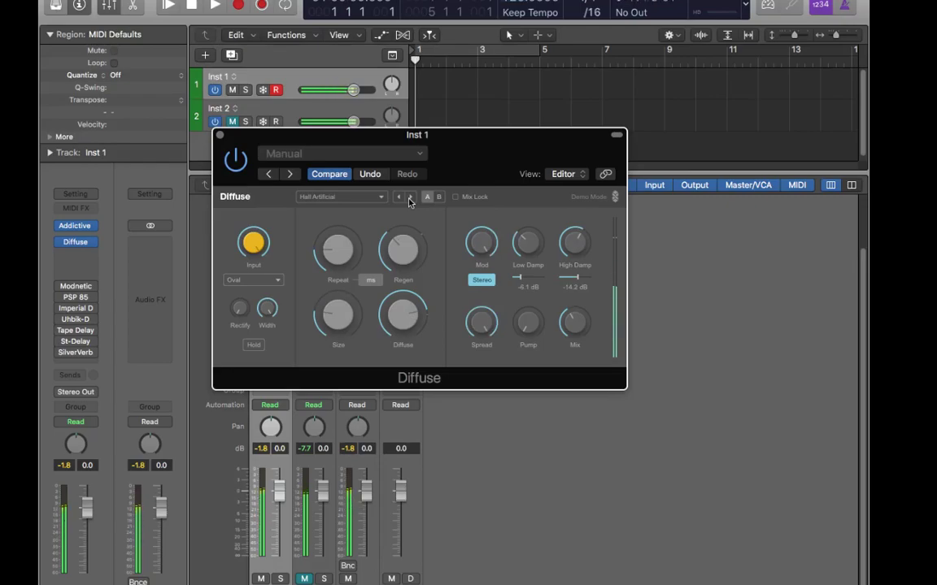
pyautogui.click(409, 199)
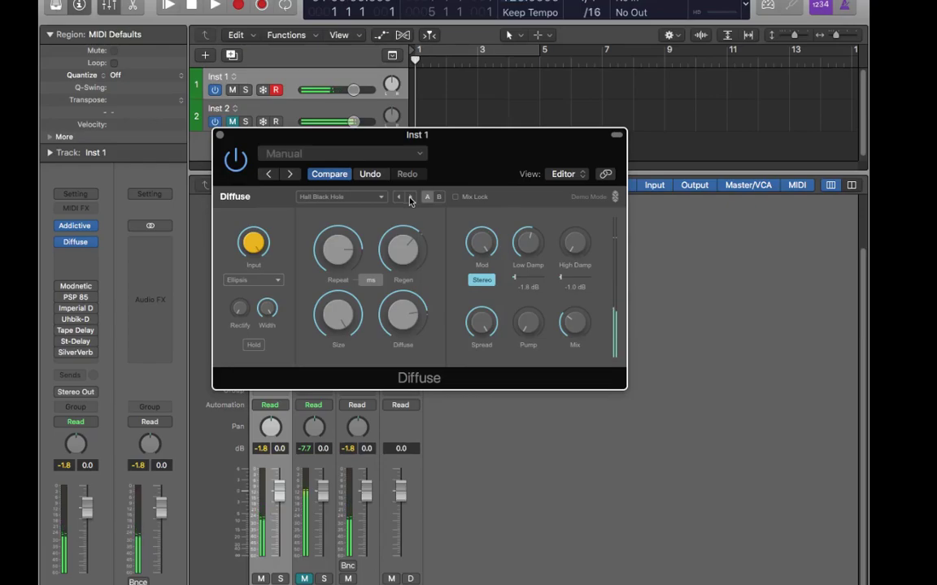
pyautogui.click(409, 197)
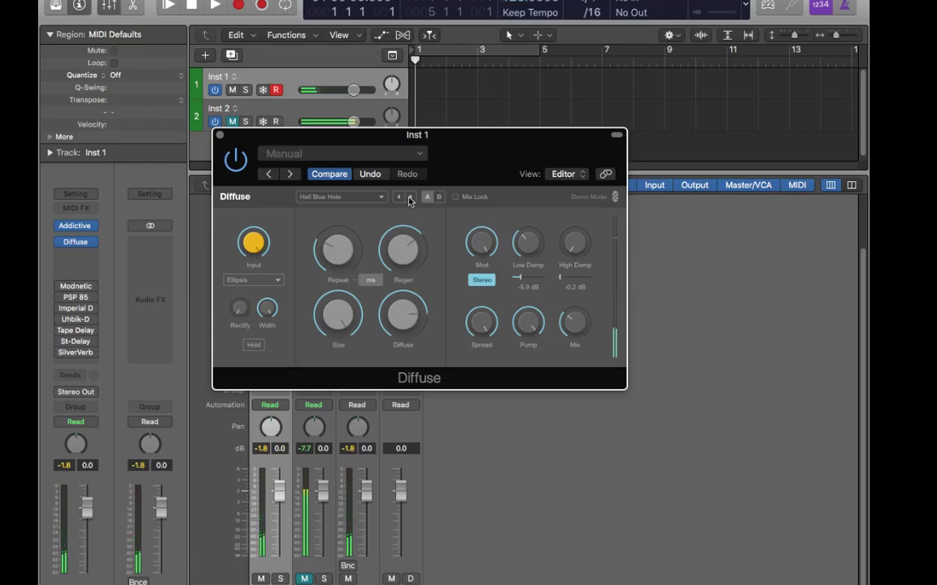
# Audition the Hall Dizzy Verb, Hall Endless Horizon, Hall Garage and Hall Ice Cave presets in turn
pyautogui.click(409, 199)
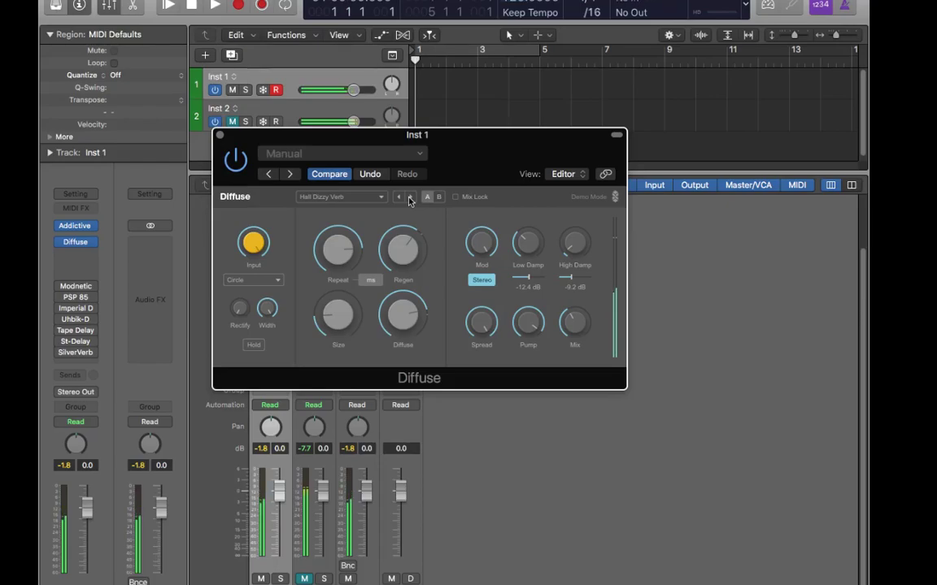
pyautogui.click(410, 198)
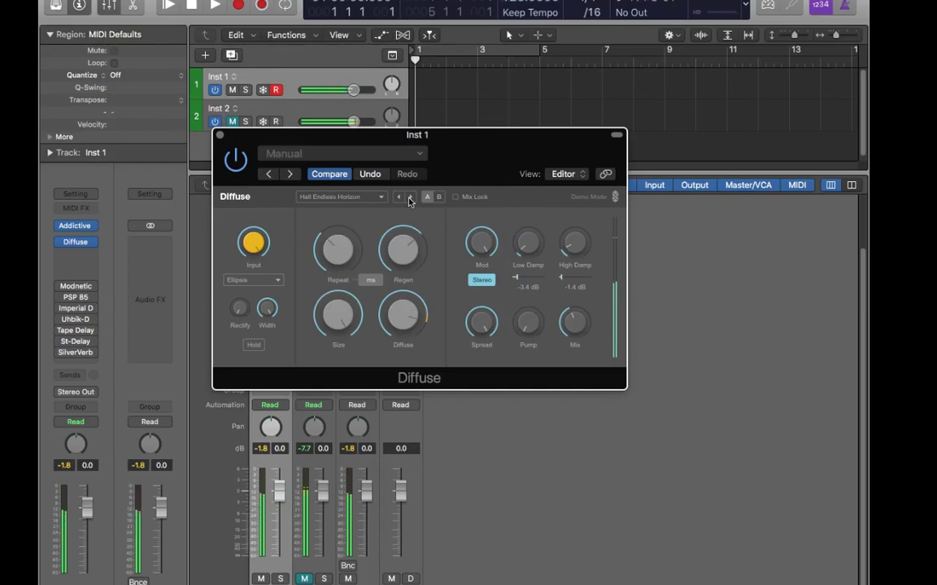
pyautogui.click(409, 199)
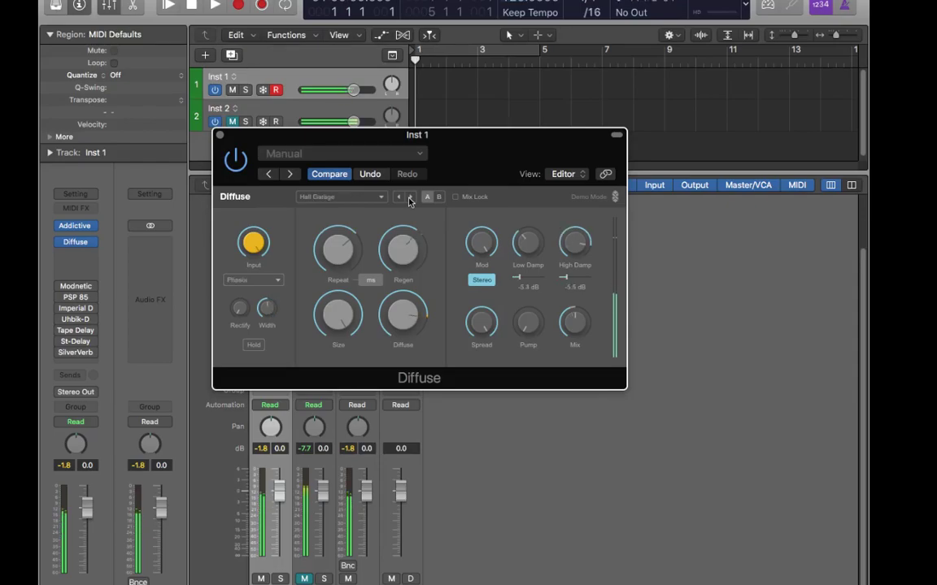
pyautogui.click(410, 198)
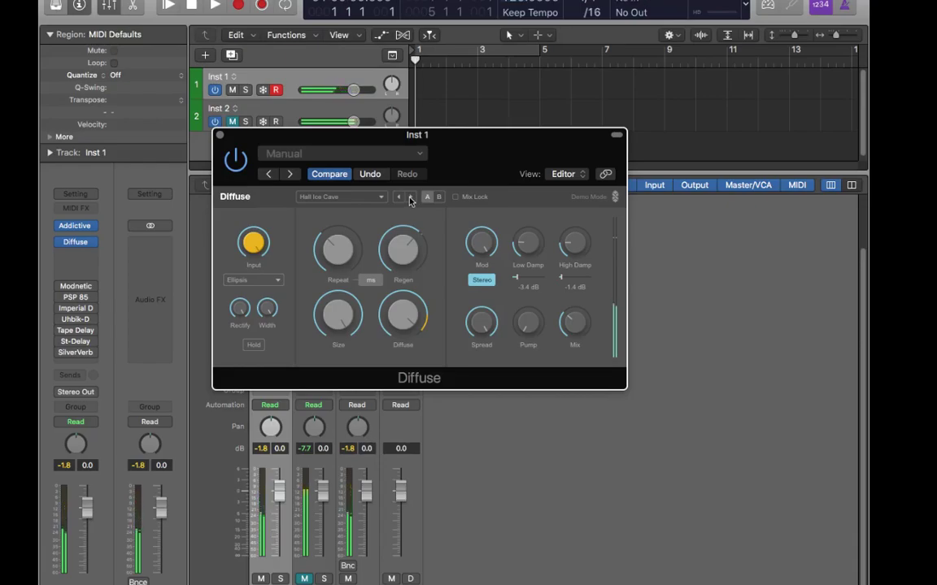
# Audition the Hall Lagisly, Hall Lexi, Hall Liscotti, Hall Lungt and Hall Massive presets in turn
pyautogui.click(409, 198)
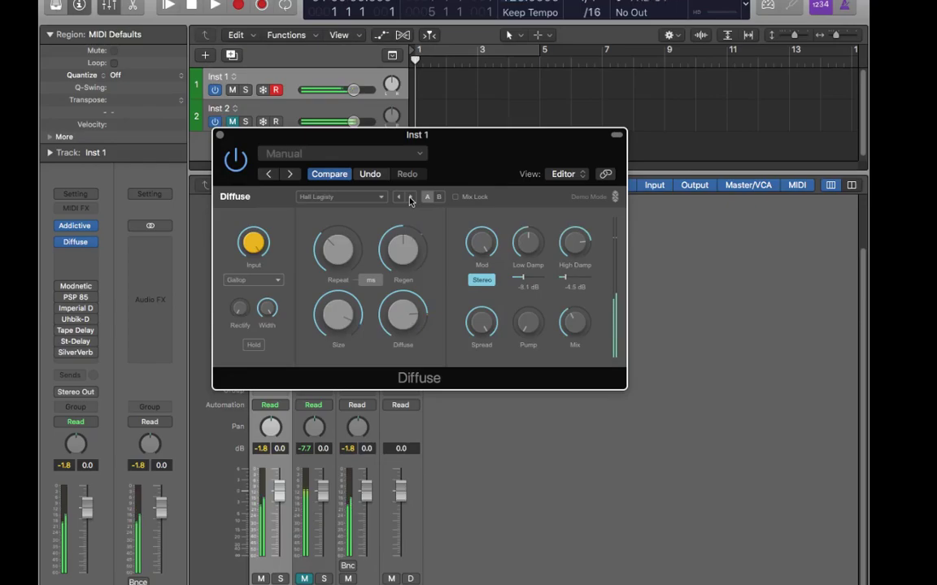
pyautogui.click(410, 198)
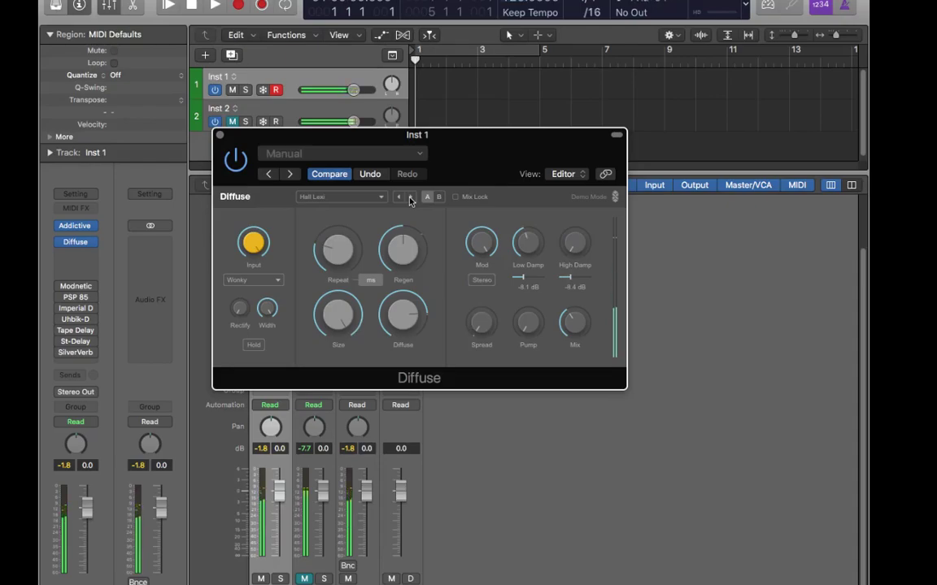
pyautogui.click(410, 199)
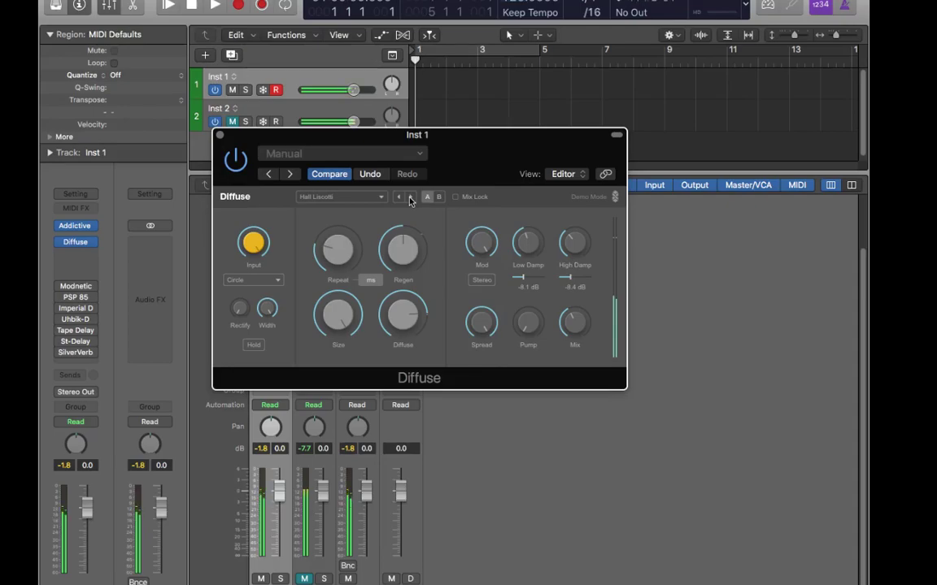
pyautogui.click(410, 199)
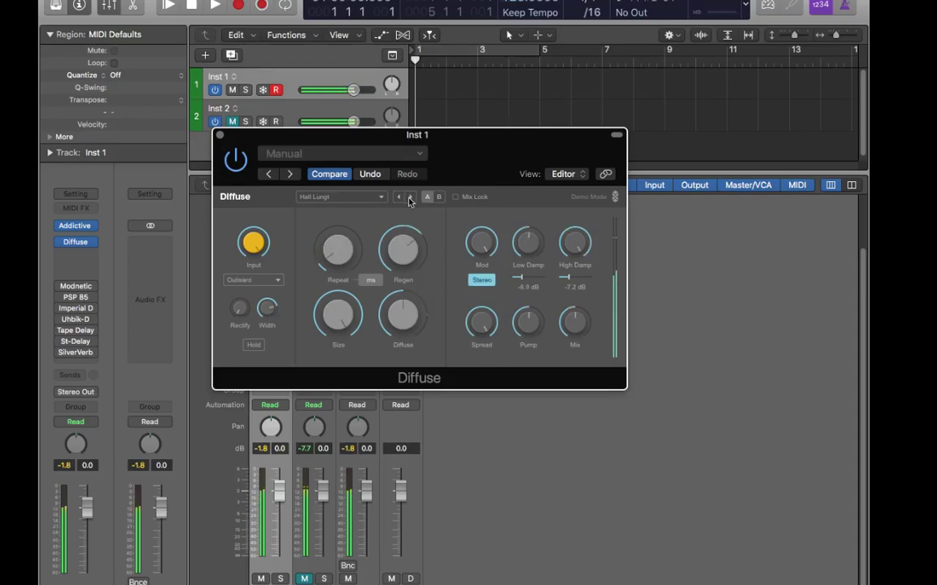
pyautogui.click(410, 198)
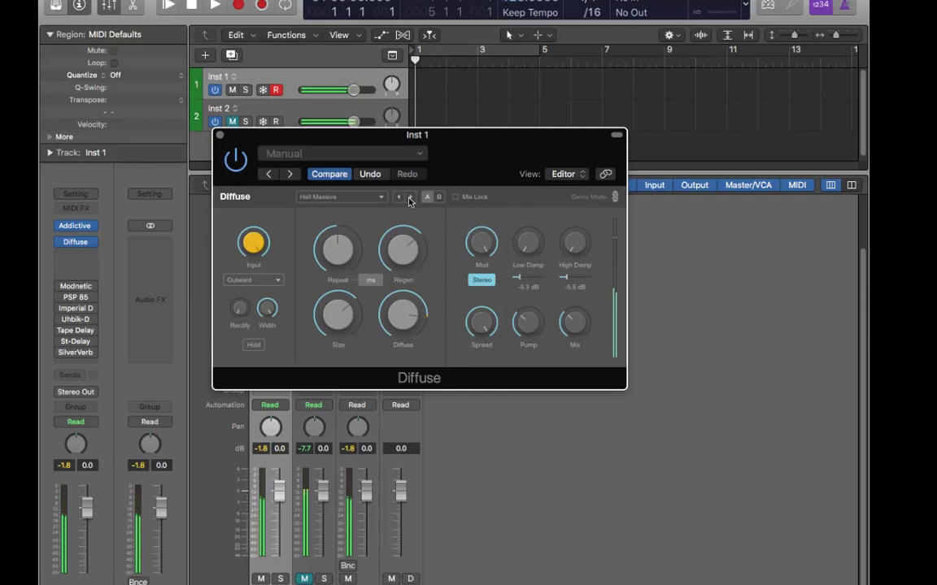
# Audition the last Hall presets in order: Hall Plate Med, Hall Plate Small and Hall Warehouse
pyautogui.click(410, 199)
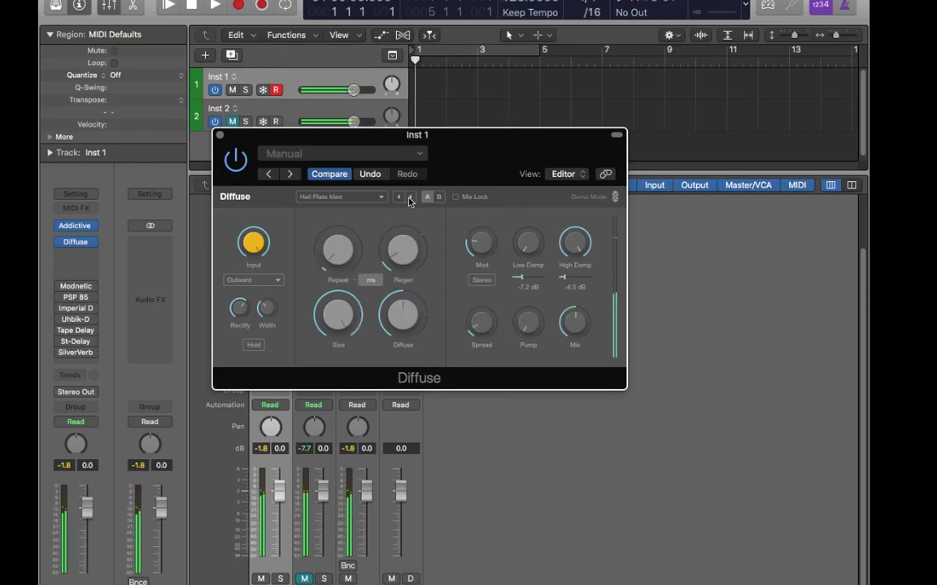
pyautogui.click(410, 198)
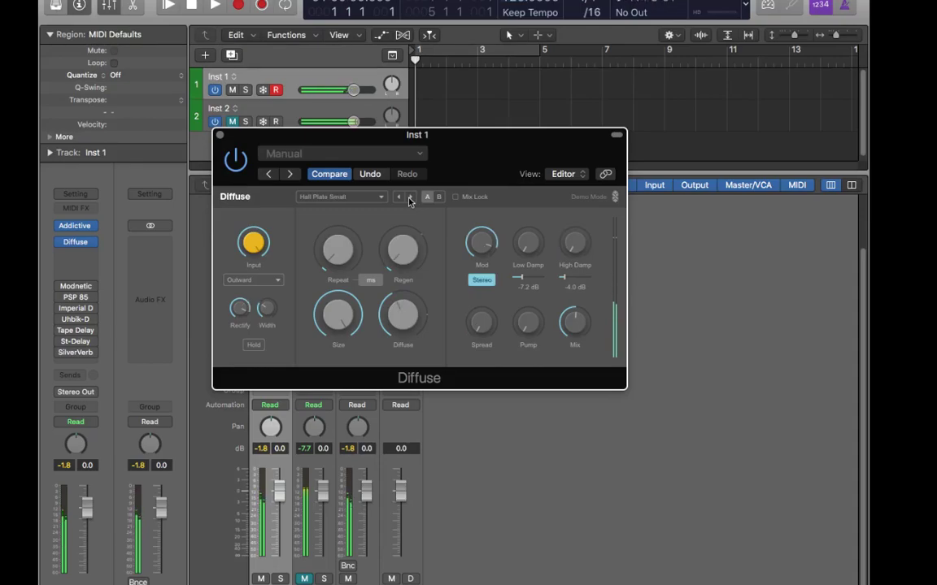
pyautogui.click(410, 198)
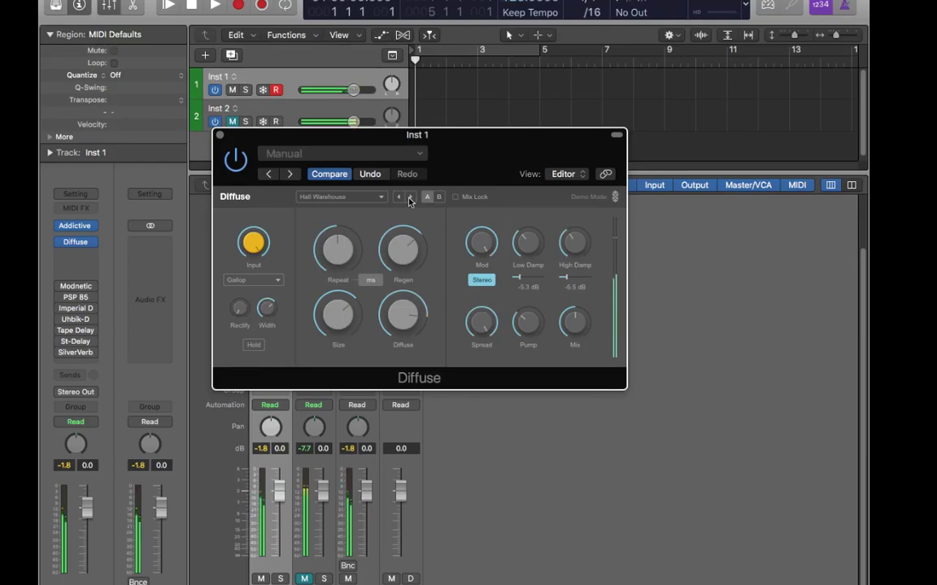
# Audition the Room Carpeted Studio, Room Pumped Air and Diff Circle presets, and open the plugin's preset options
pyautogui.click(409, 199)
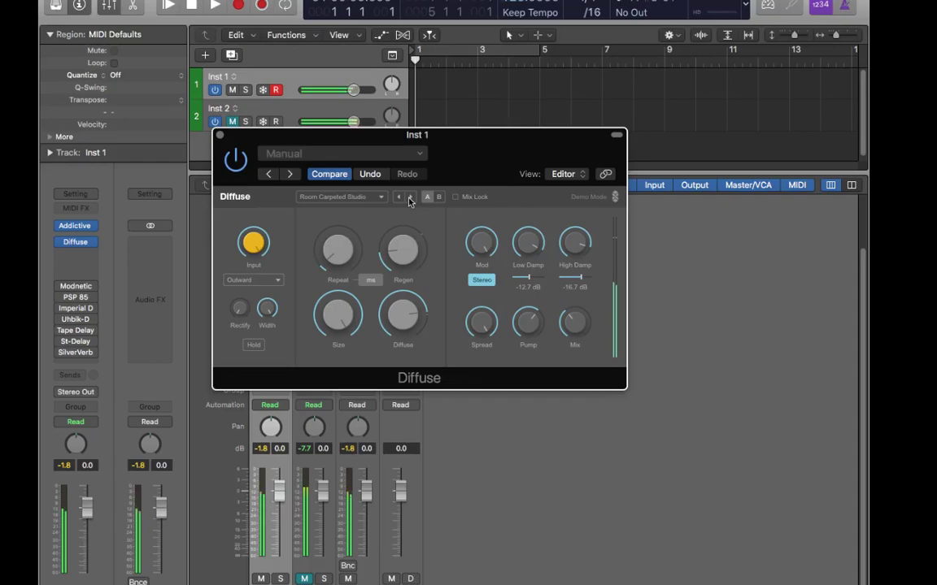
pyautogui.click(410, 199)
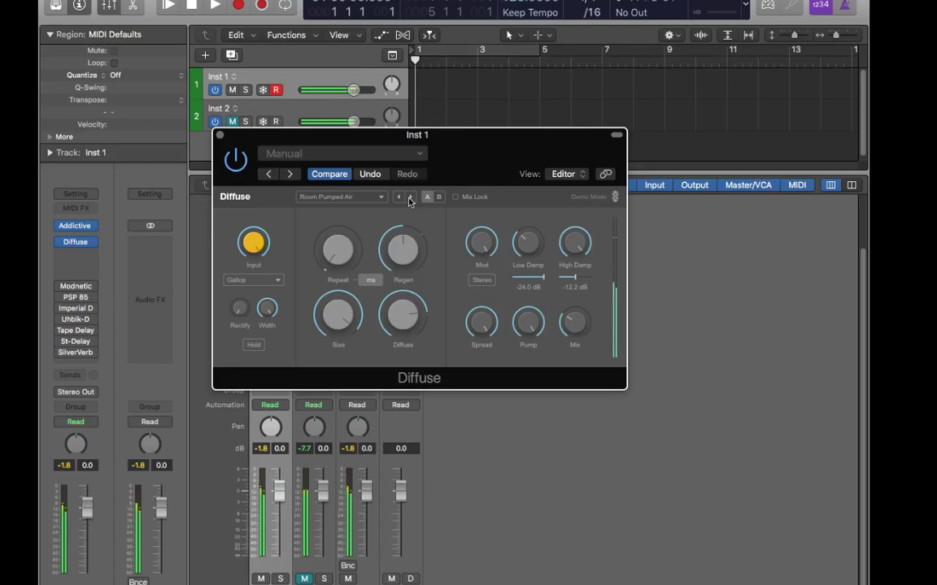
pyautogui.click(410, 198)
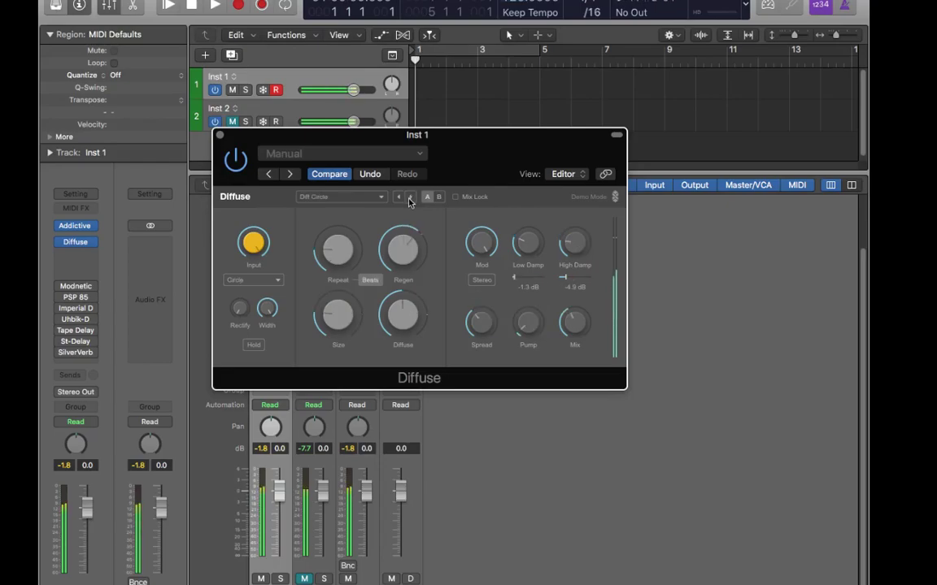
pyautogui.click(369, 198)
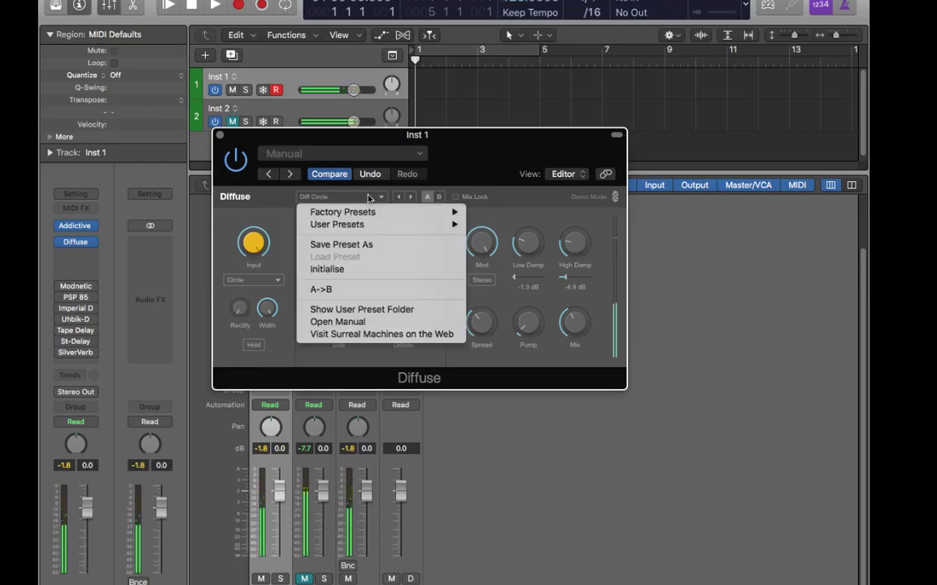
pyautogui.moveTo(377, 213)
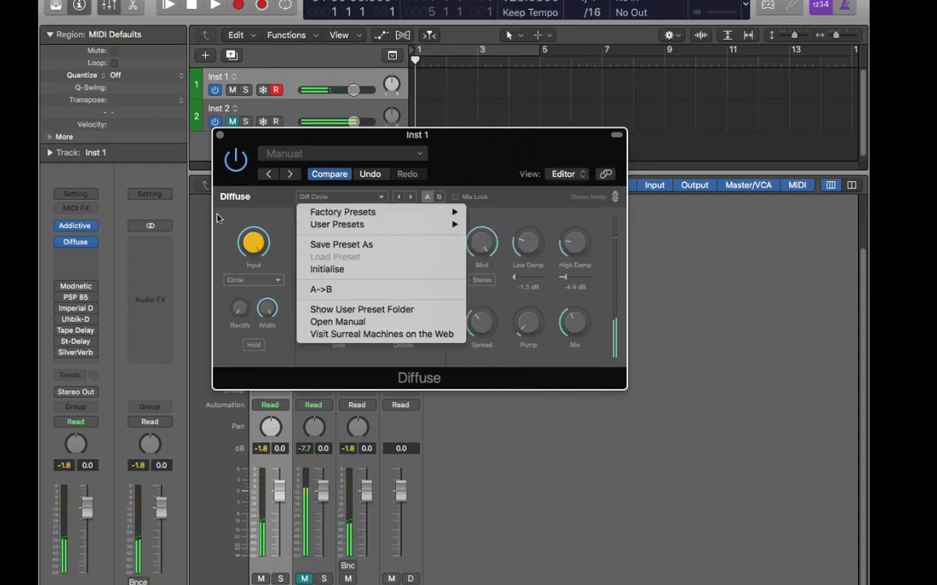
# Initialise the Diffuse plugin so that all its parameters return to the Default preset
pyautogui.click(260, 218)
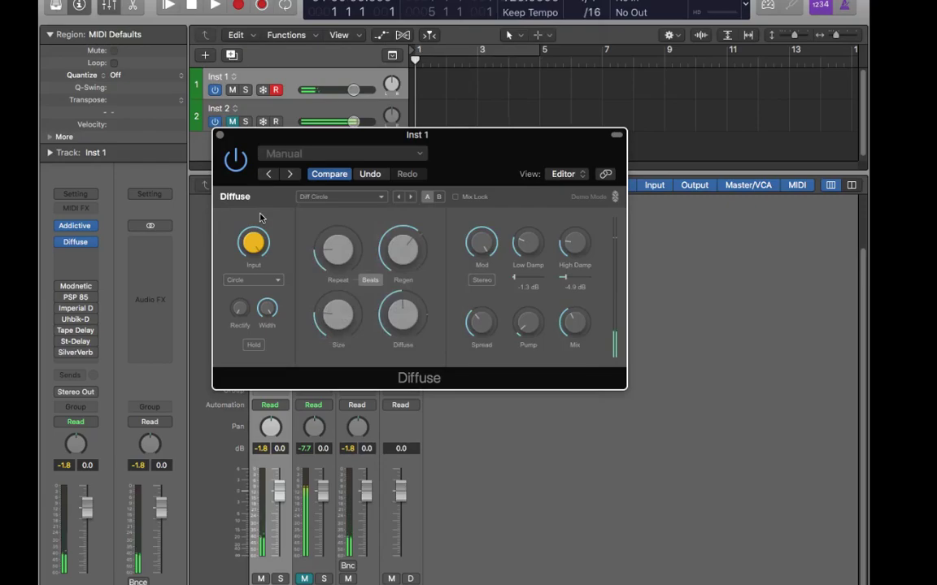
pyautogui.click(335, 197)
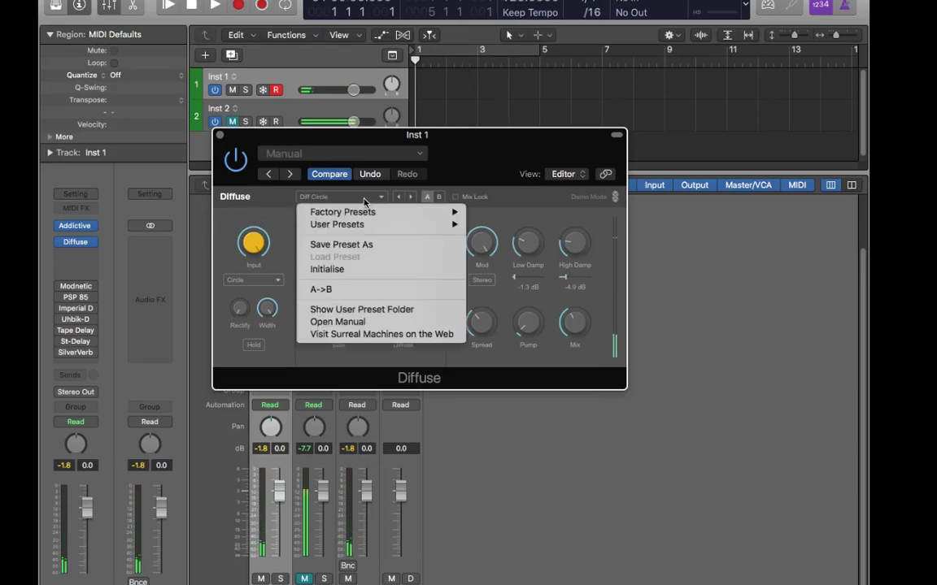
pyautogui.click(367, 270)
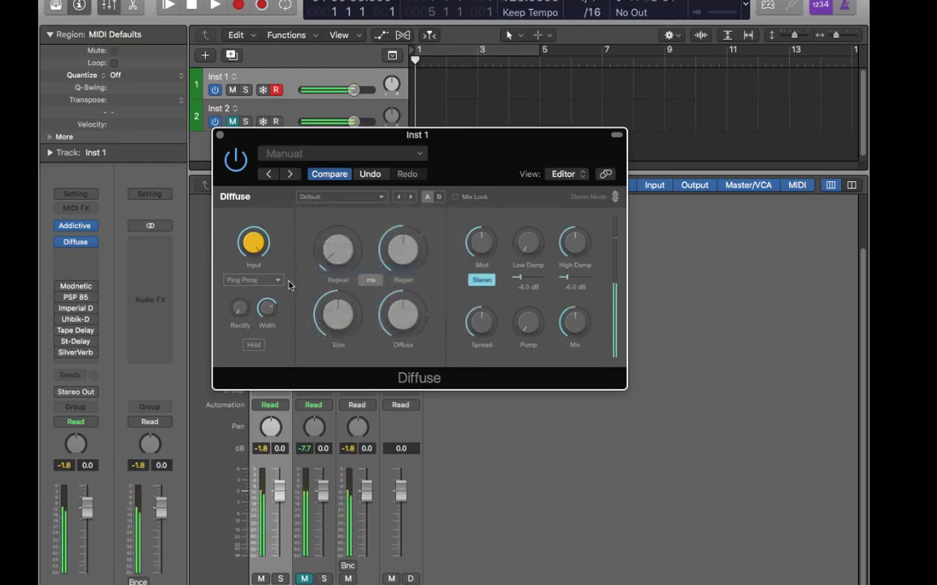
# Audition the Outward, Wonky, Distant and Circle delay patterns in turn on the Default preset
pyautogui.click(259, 280)
pyautogui.click(275, 307)
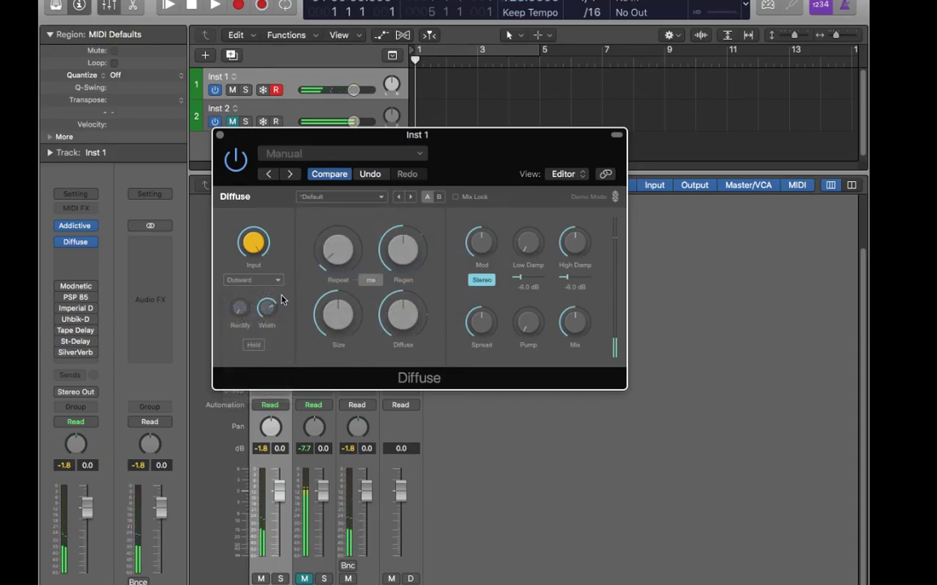
pyautogui.click(273, 280)
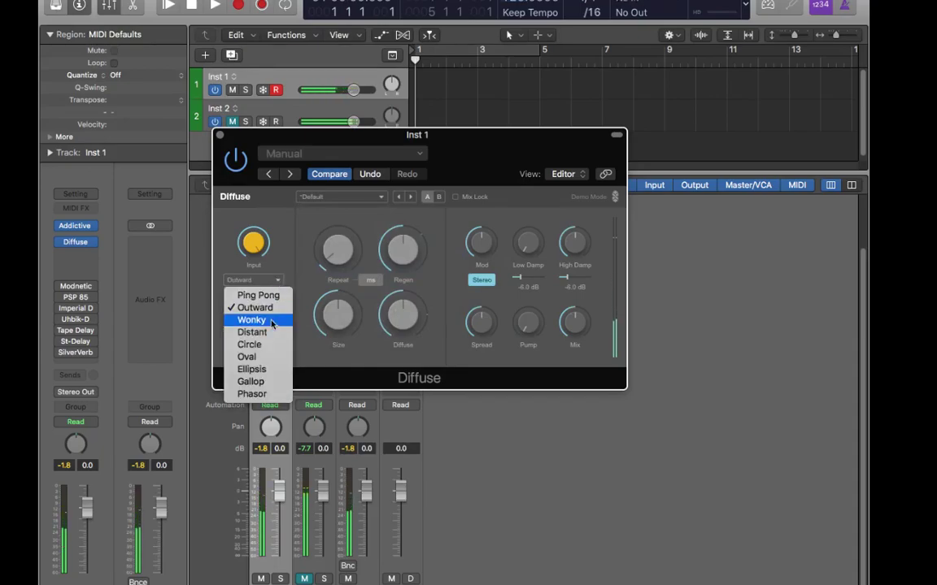
pyautogui.click(260, 319)
pyautogui.click(277, 281)
pyautogui.click(272, 332)
pyautogui.click(276, 282)
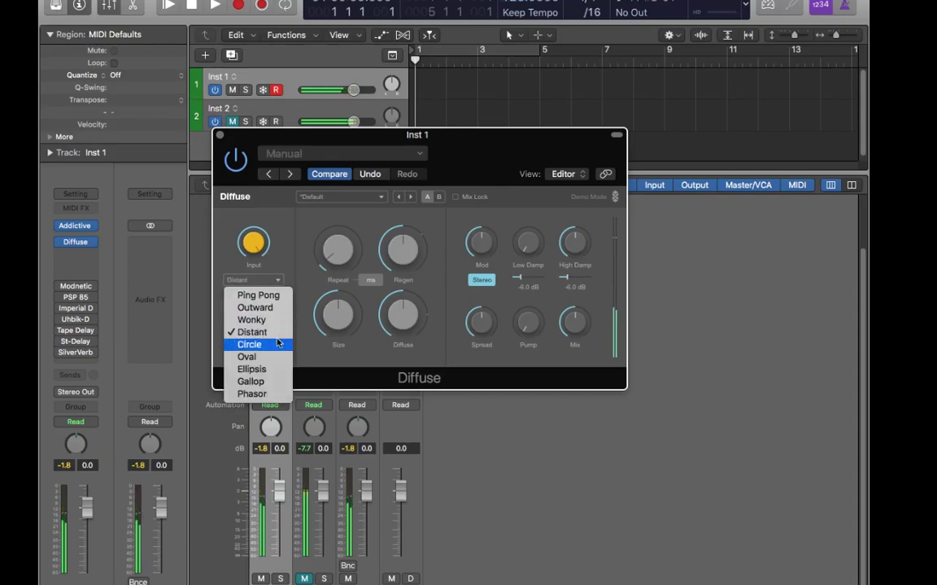
pyautogui.click(273, 342)
# Audition the Oval, Ellipsis, Gallop and Phasor delay patterns in turn, and return the pattern to Ping Pong
pyautogui.click(278, 282)
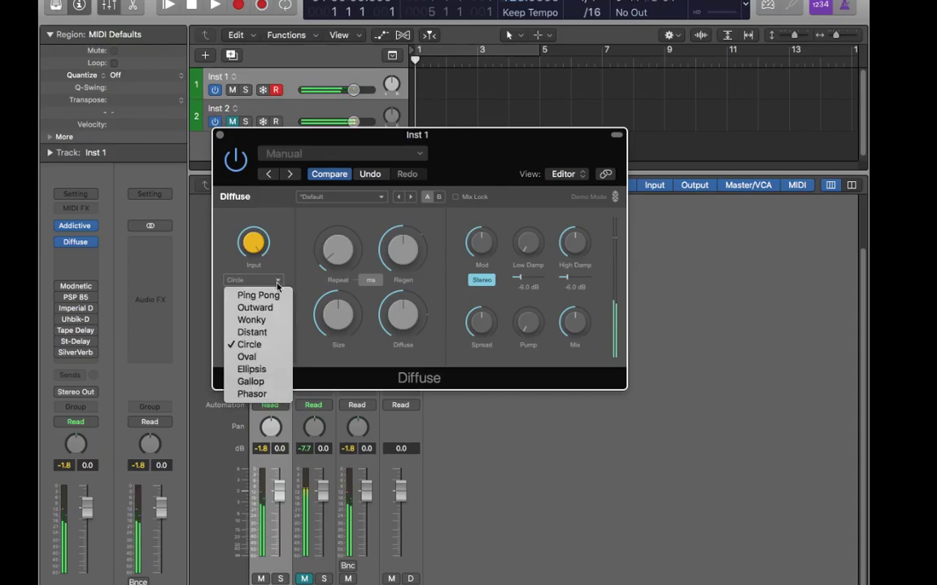
pyautogui.click(281, 358)
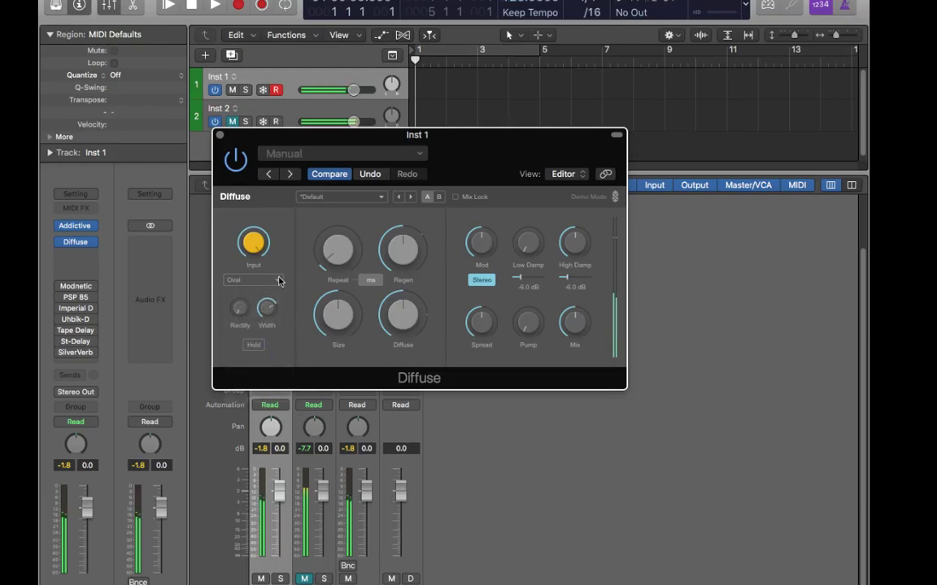
pyautogui.click(276, 280)
pyautogui.click(283, 370)
pyautogui.click(277, 279)
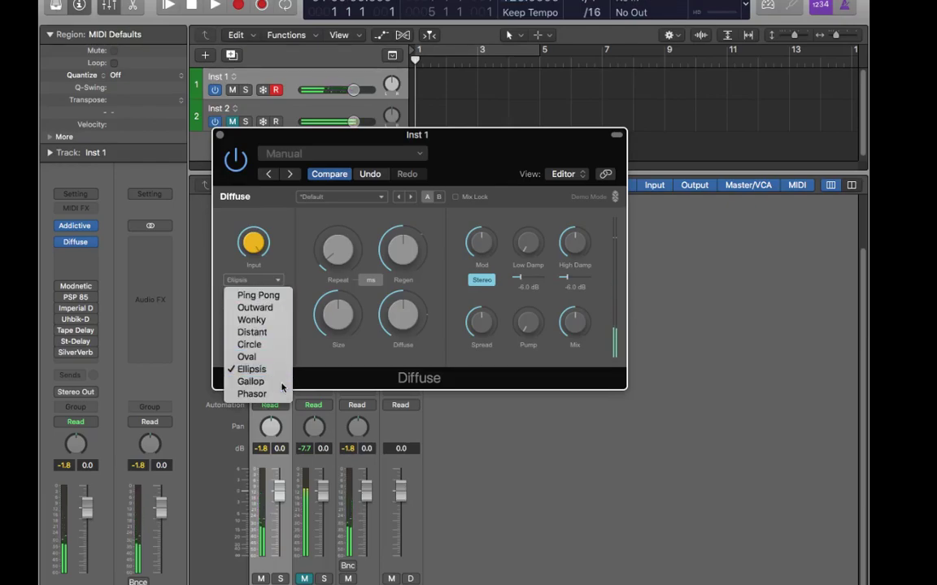
pyautogui.click(283, 382)
pyautogui.click(278, 280)
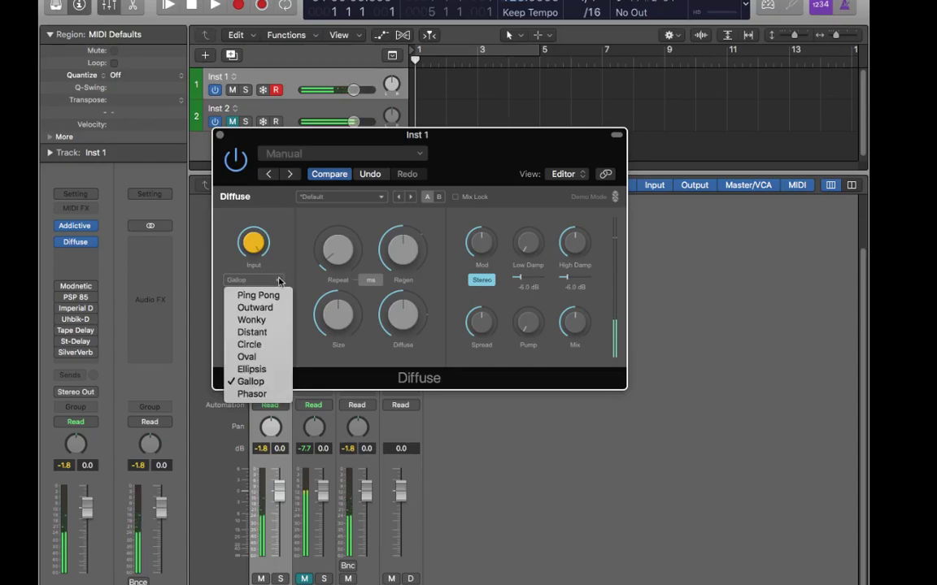
pyautogui.click(270, 393)
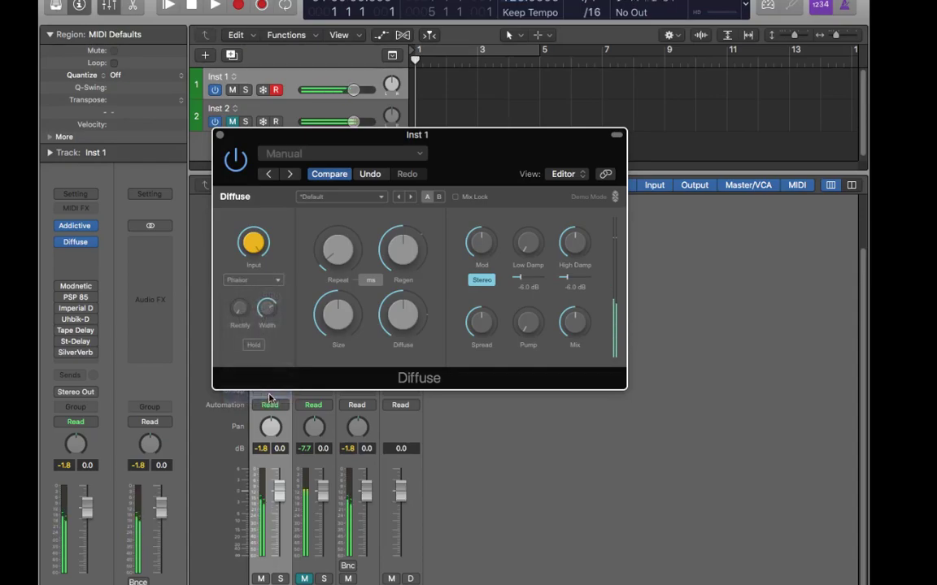
pyautogui.click(277, 281)
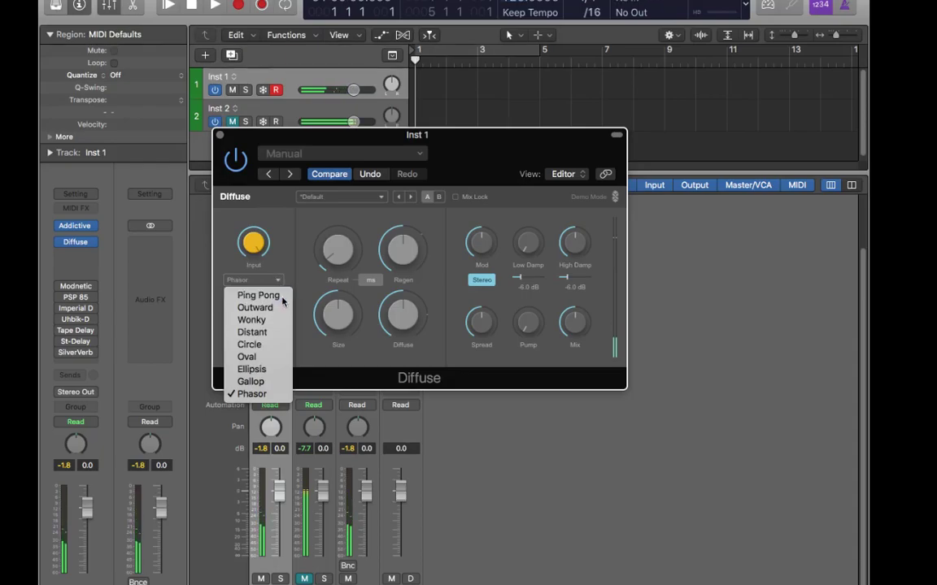
pyautogui.click(259, 296)
# Try the Rectify control and sweep Width up to 100% and back to around halfway, and switch Hold on and off
pyautogui.moveTo(240, 311); pyautogui.dragTo(267, 294)
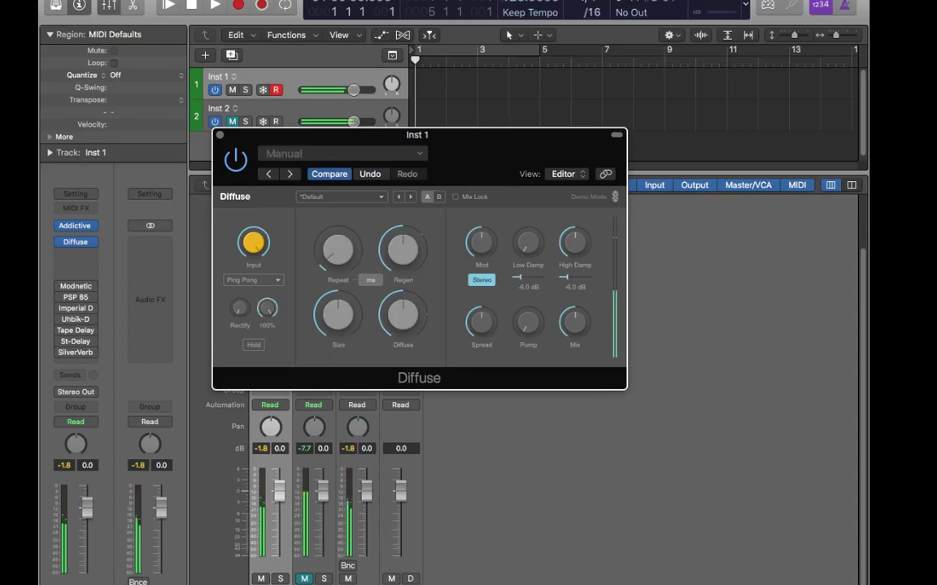
pyautogui.click(252, 346)
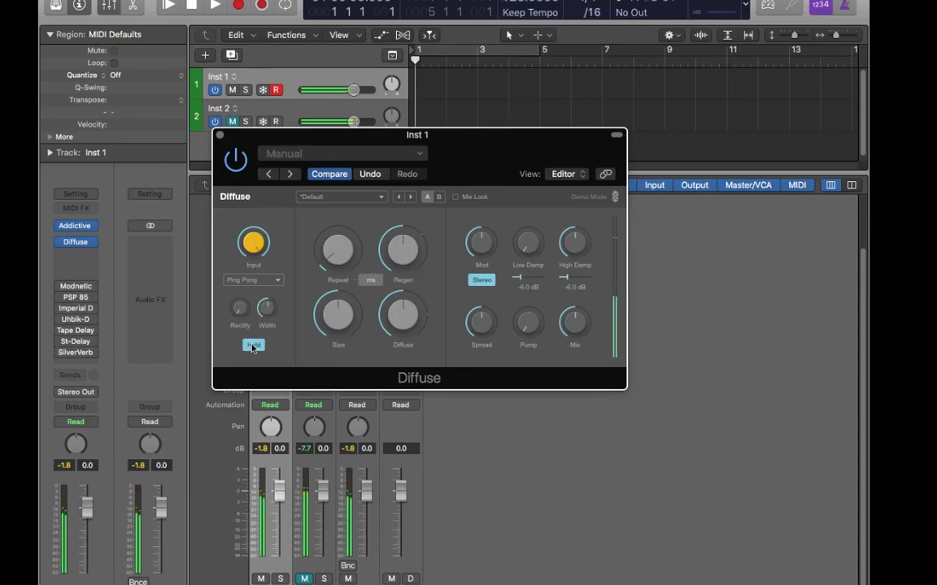
pyautogui.click(252, 346)
# Raise Repeat and Regen slightly, and increase the Mod, Low Damp and High Damp amounts
pyautogui.moveTo(337, 249)
pyautogui.mouseDown()
pyautogui.moveTo(337, 230)
pyautogui.moveTo(338, 253)
pyautogui.mouseUp()
pyautogui.moveTo(402, 249); pyautogui.dragTo(403, 232)
pyautogui.moveTo(481, 241); pyautogui.dragTo(542, 273)
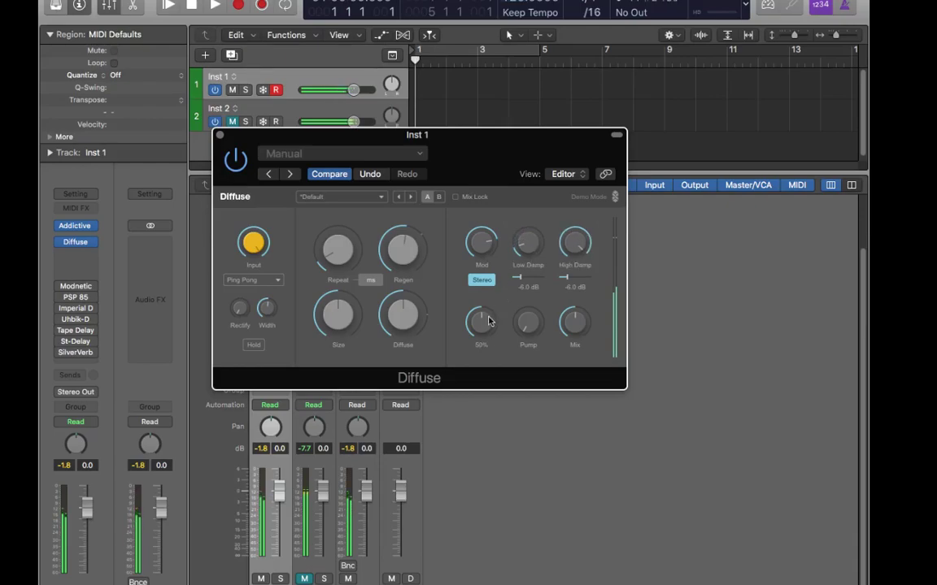
# Sweep Pump and settle it around halfway, set the damping levels to -17.5 dB low and -23.8 dB high, and raise Mix
pyautogui.moveTo(527, 322); pyautogui.dragTo(528, 334)
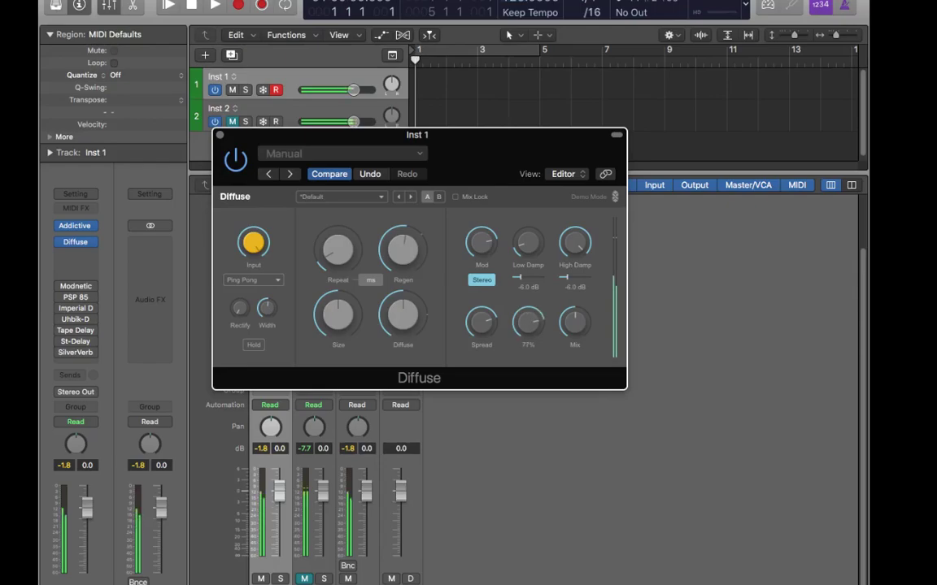
pyautogui.moveTo(523, 279); pyautogui.dragTo(587, 278)
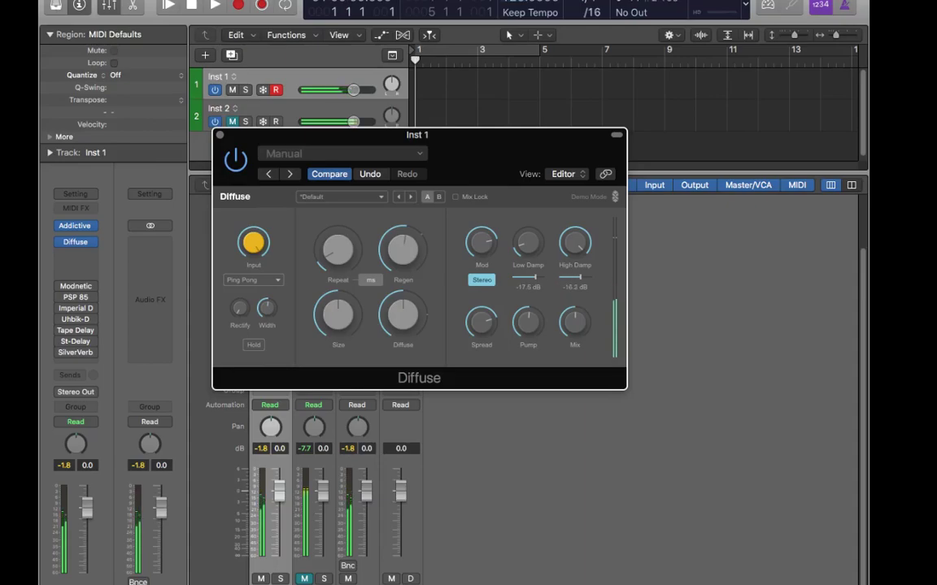
pyautogui.click(574, 322)
pyautogui.moveTo(574, 322); pyautogui.dragTo(573, 345)
# Lower Mod and Spread and raise Diffuse well past halfway, trying the Repeat timing in Beats before returning it to ms
pyautogui.moveTo(481, 241)
pyautogui.moveTo(463, 331)
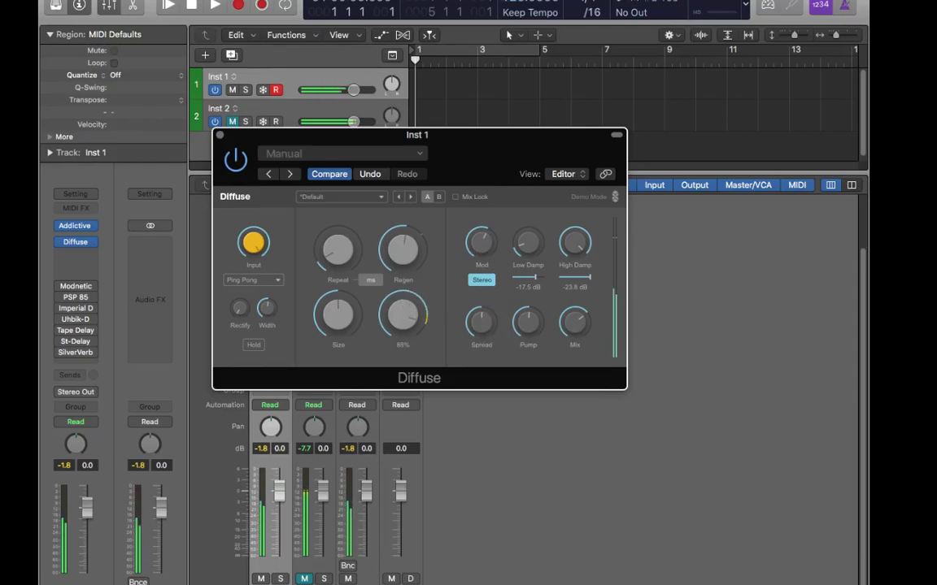
pyautogui.moveTo(388, 301)
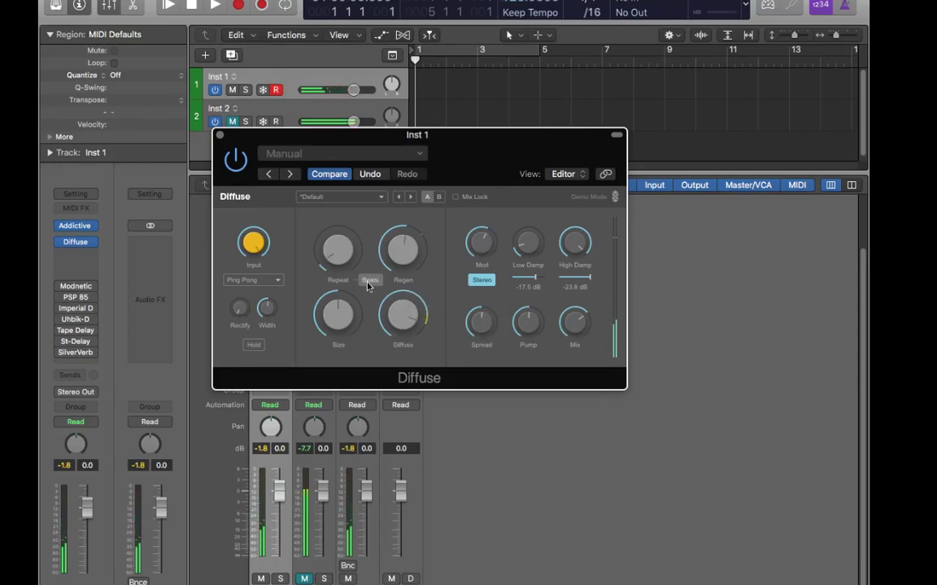
pyautogui.moveTo(388, 332)
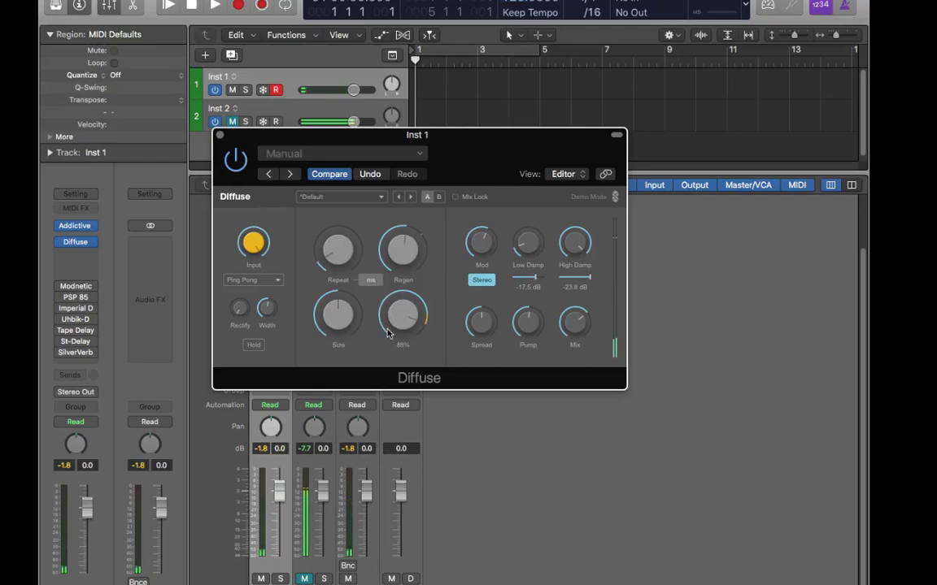